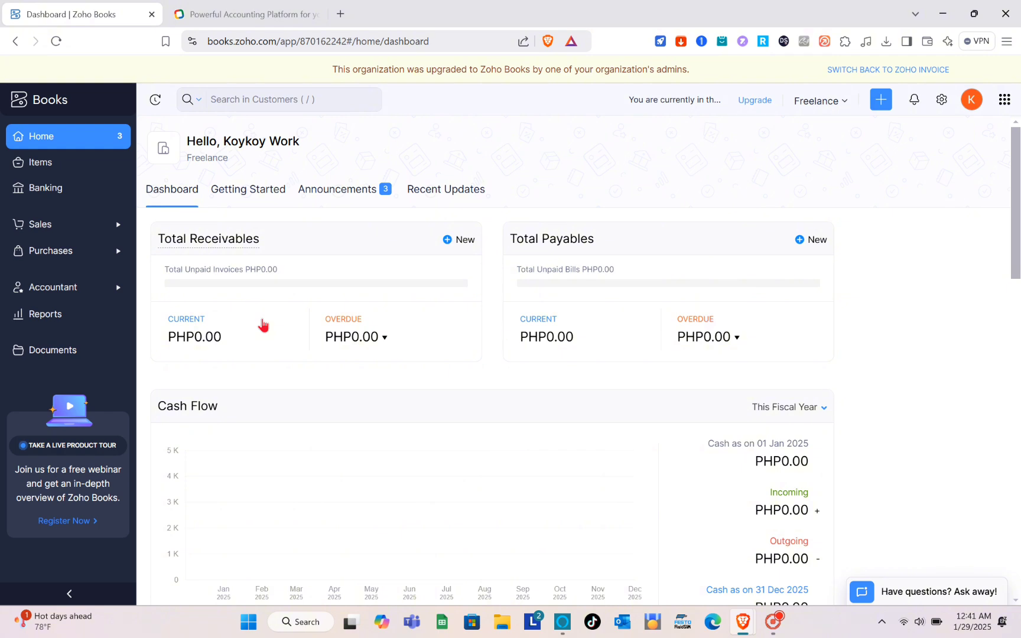
# Switch to the 'Powerful Accounting Platform' tab showing the Zoho Books website.
pyautogui.click(222, 13)
pyautogui.click(296, 47)
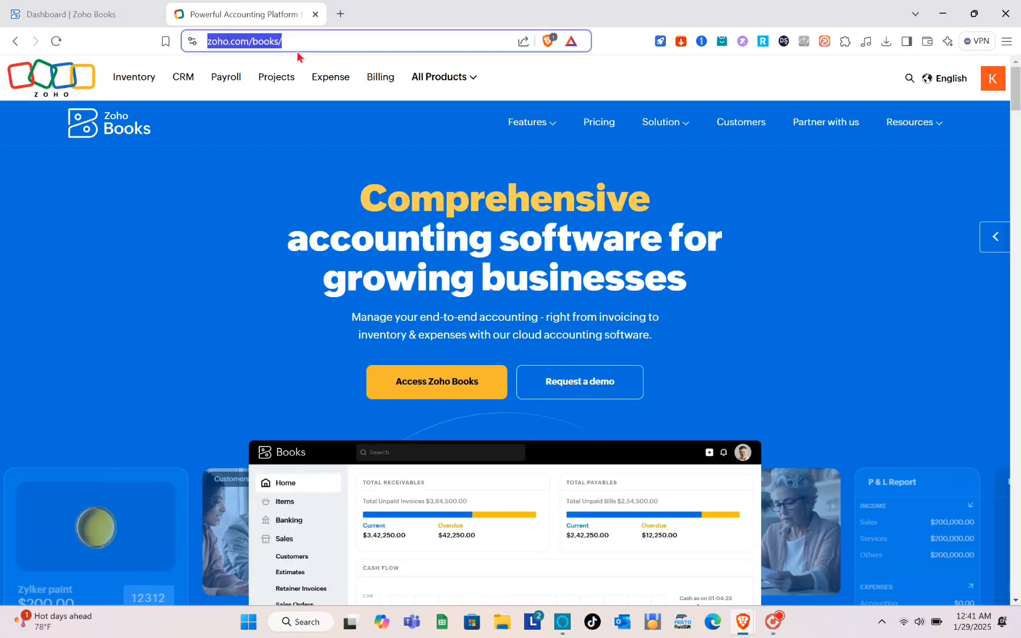
pyautogui.write('zoho book')
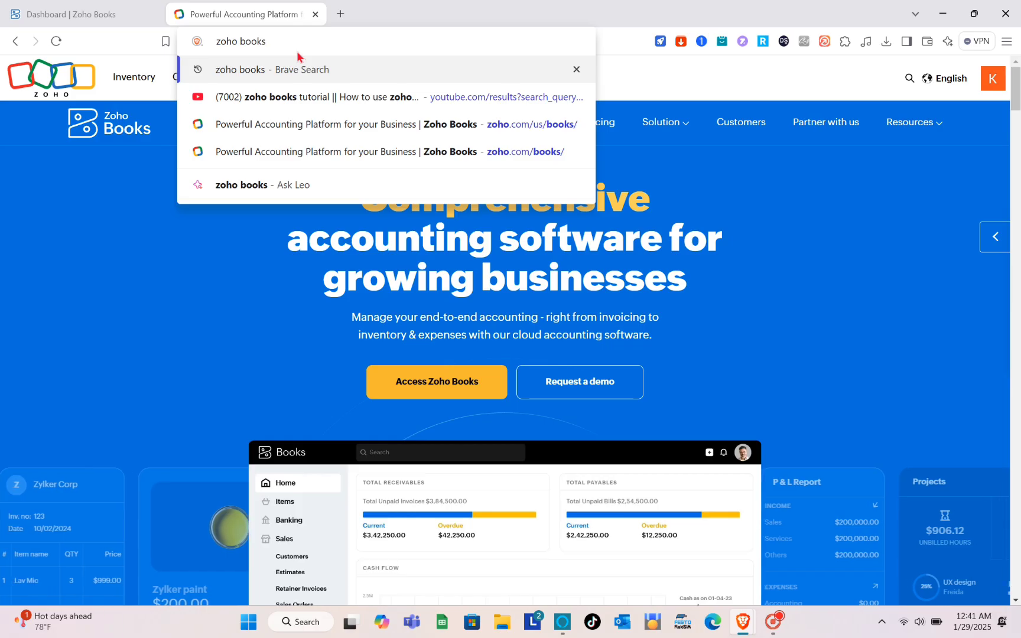
pyautogui.press('Return')
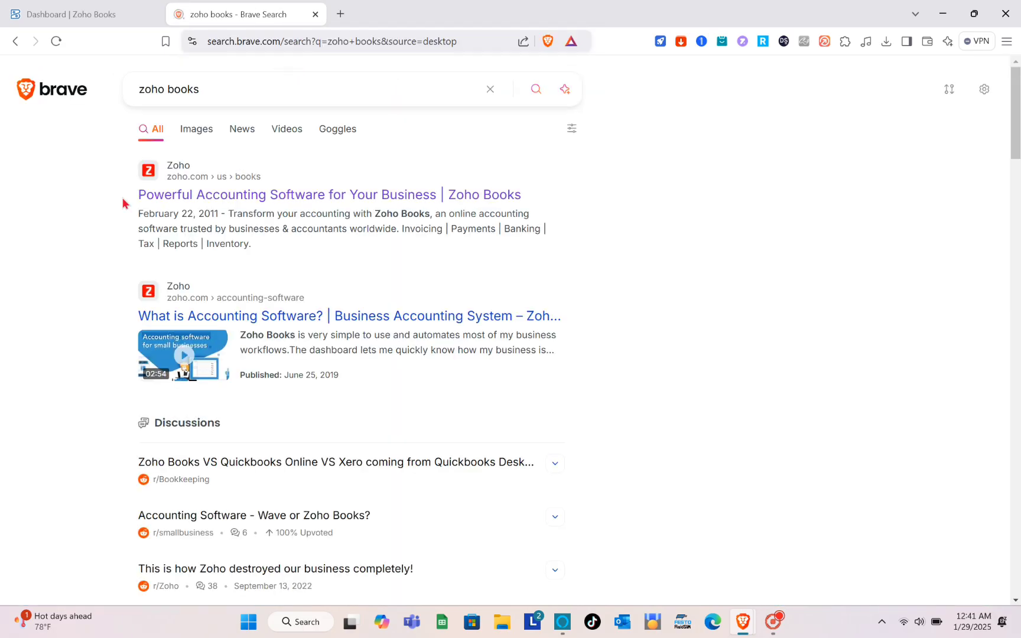
pyautogui.click(222, 194)
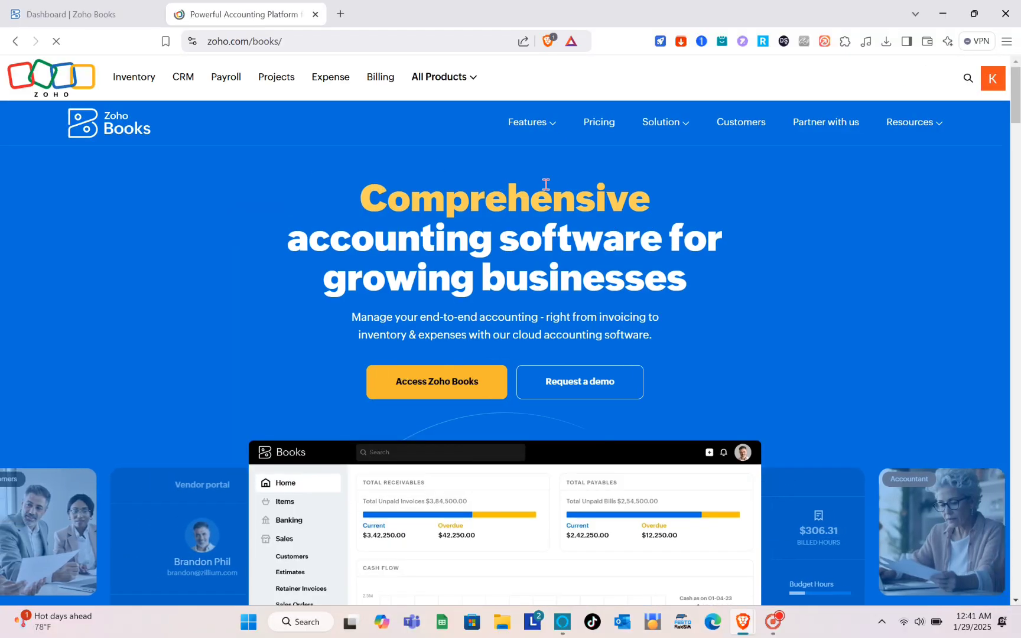
pyautogui.scroll(-10, 573, 313)
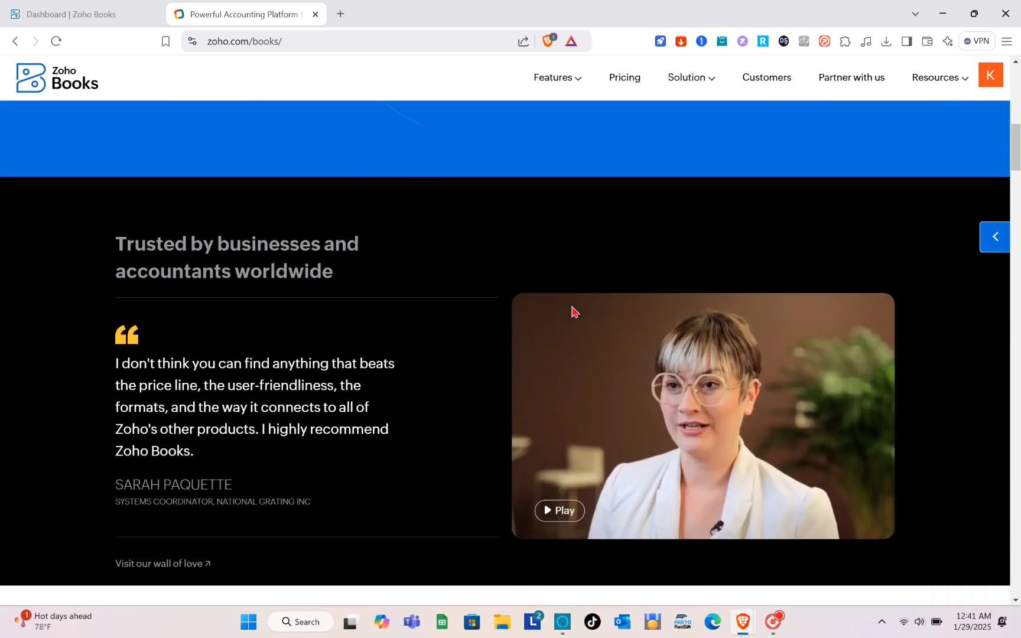
pyautogui.scroll(10, 572, 312)
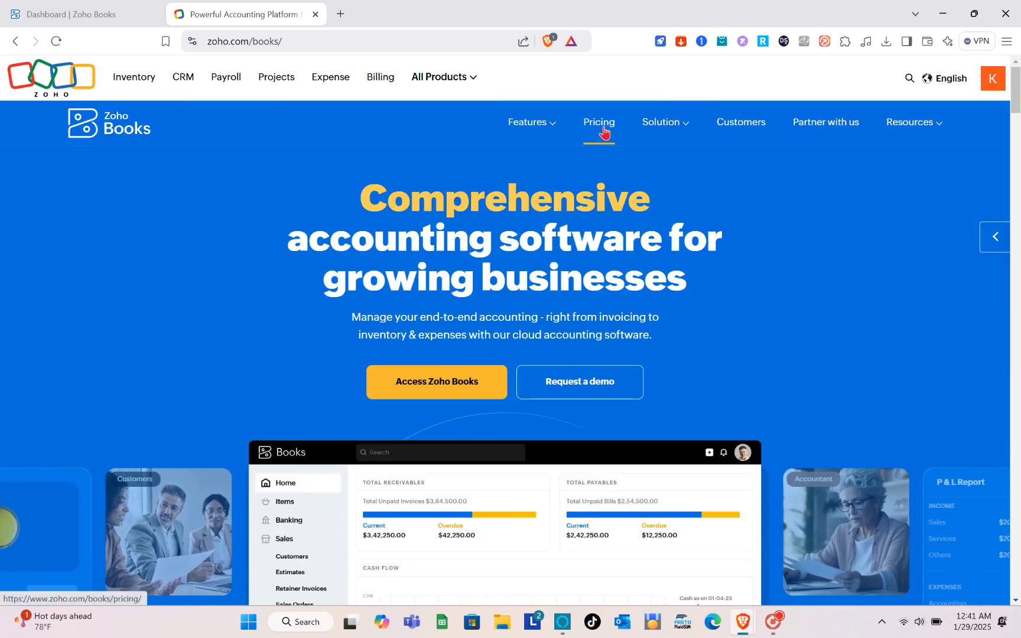
# Open the Zoho Books pricing page and look through the plans down the page.
pyautogui.click(602, 131)
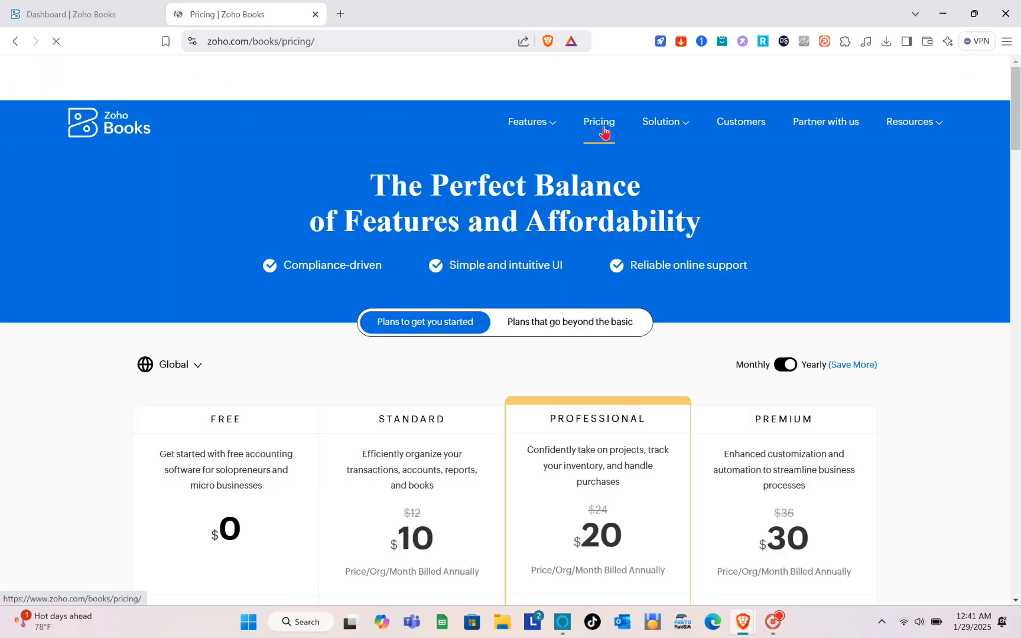
pyautogui.scroll(-3, 506, 304)
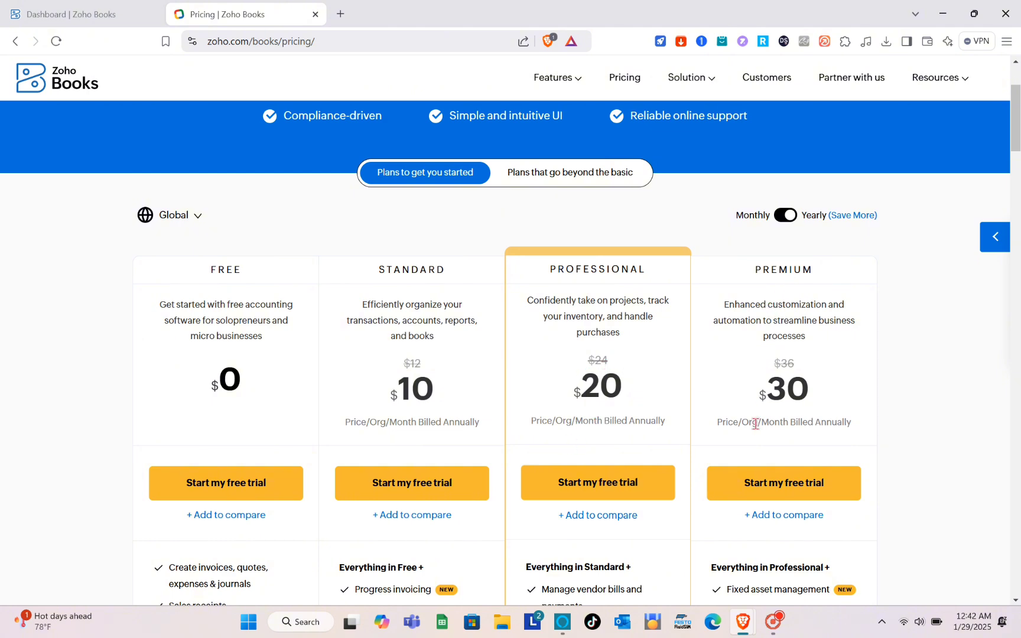
pyautogui.scroll(-4, 749, 478)
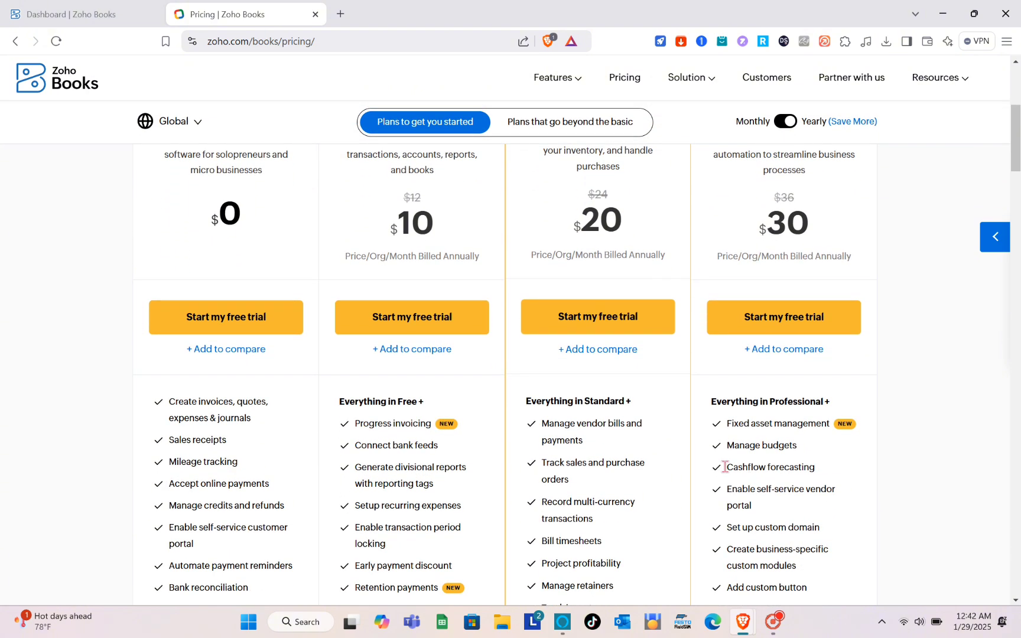
pyautogui.scroll(-3, 498, 436)
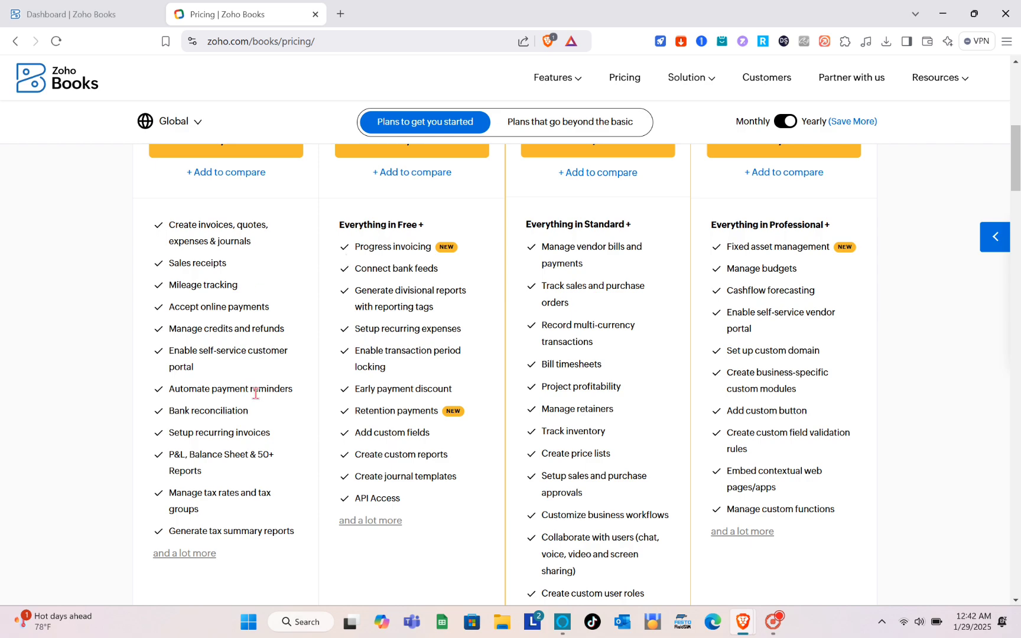
pyautogui.scroll(-3, 561, 431)
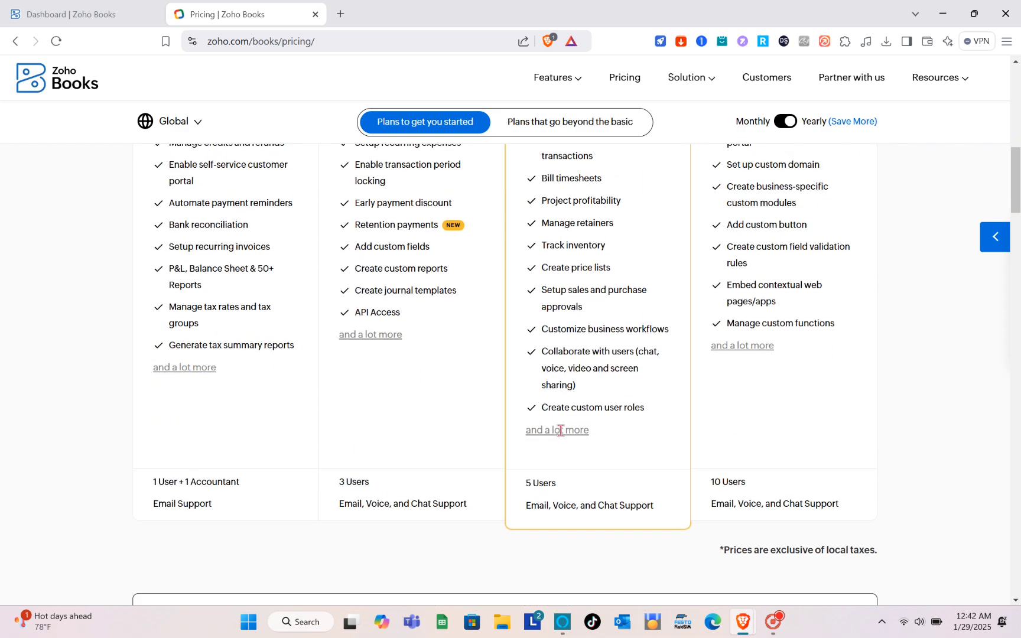
pyautogui.press('Home')
# Switch the plans to Monthly billing: Free $0, Standard $12, Professional $24, Premium $36.
pyautogui.click(779, 367)
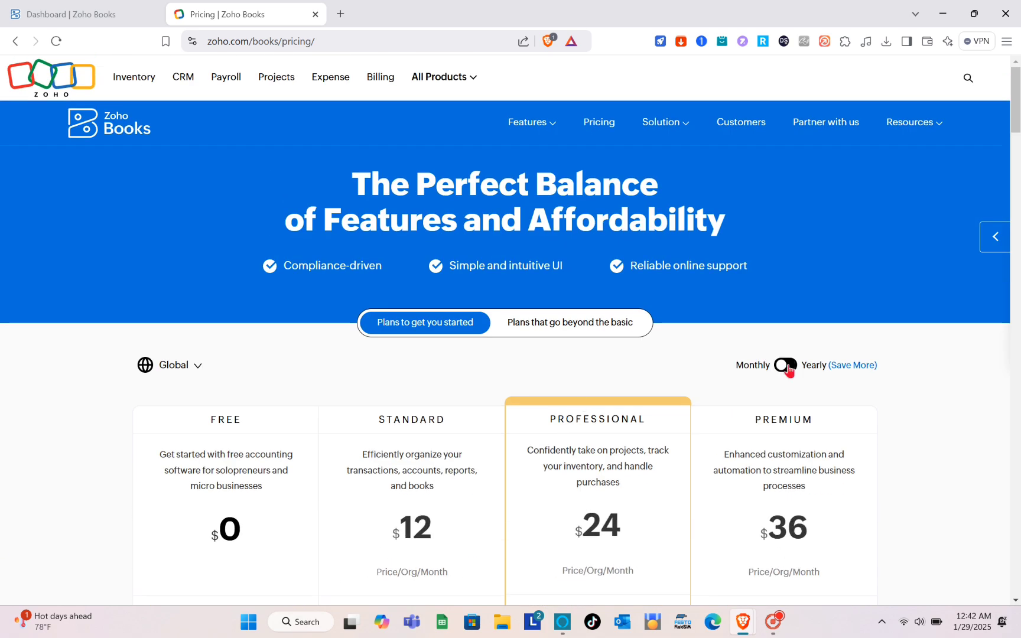
pyautogui.scroll(-2, 520, 414)
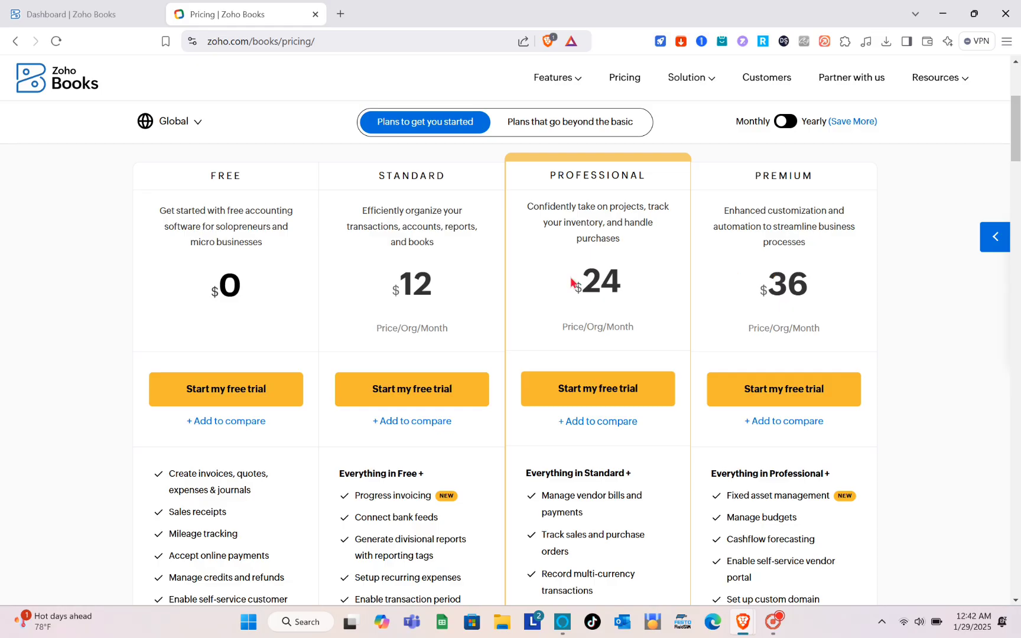
pyautogui.scroll(-6, 571, 283)
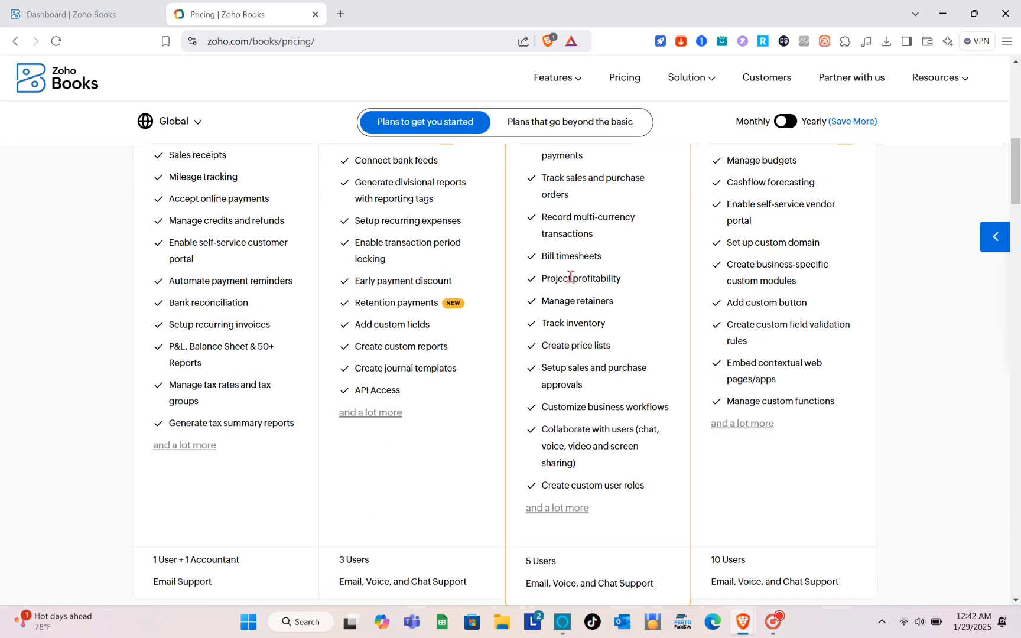
pyautogui.scroll(5, 571, 282)
pyautogui.scroll(4, 571, 282)
pyautogui.scroll(-11, 571, 282)
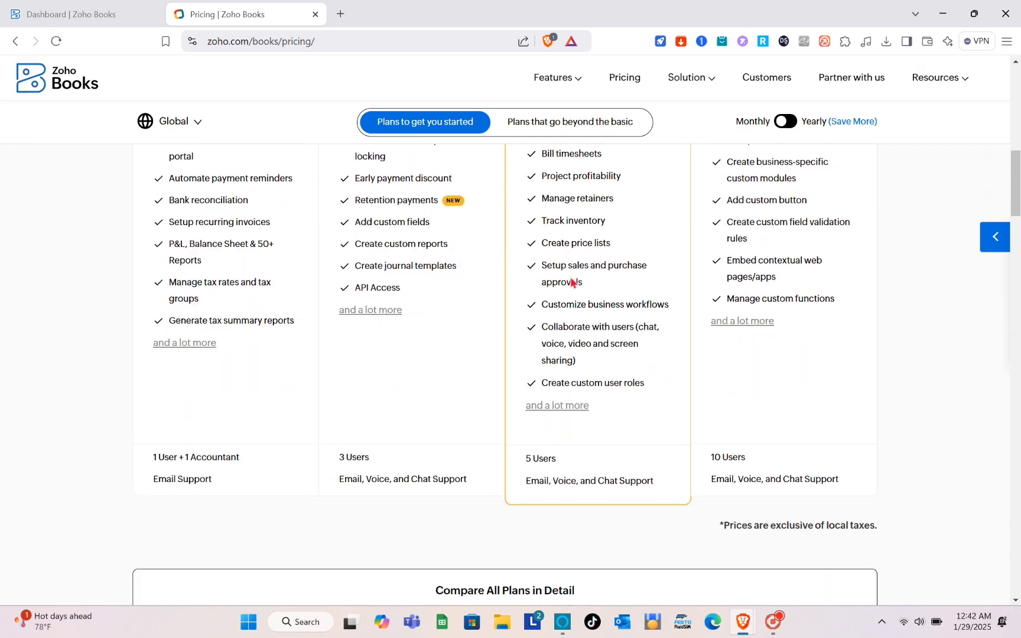
pyautogui.scroll(8, 195, 473)
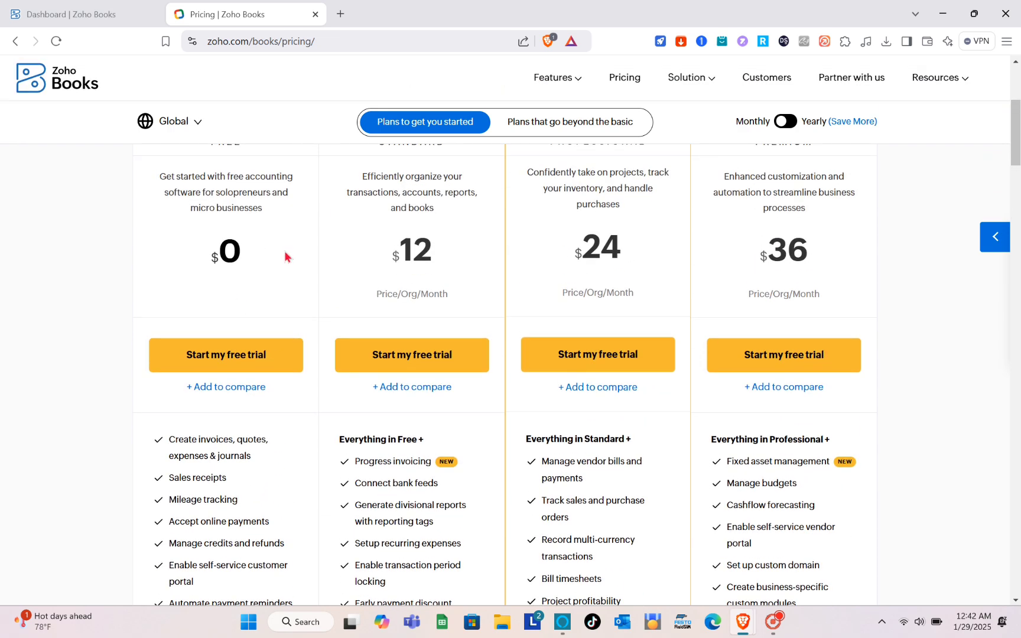
pyautogui.scroll(2, 202, 240)
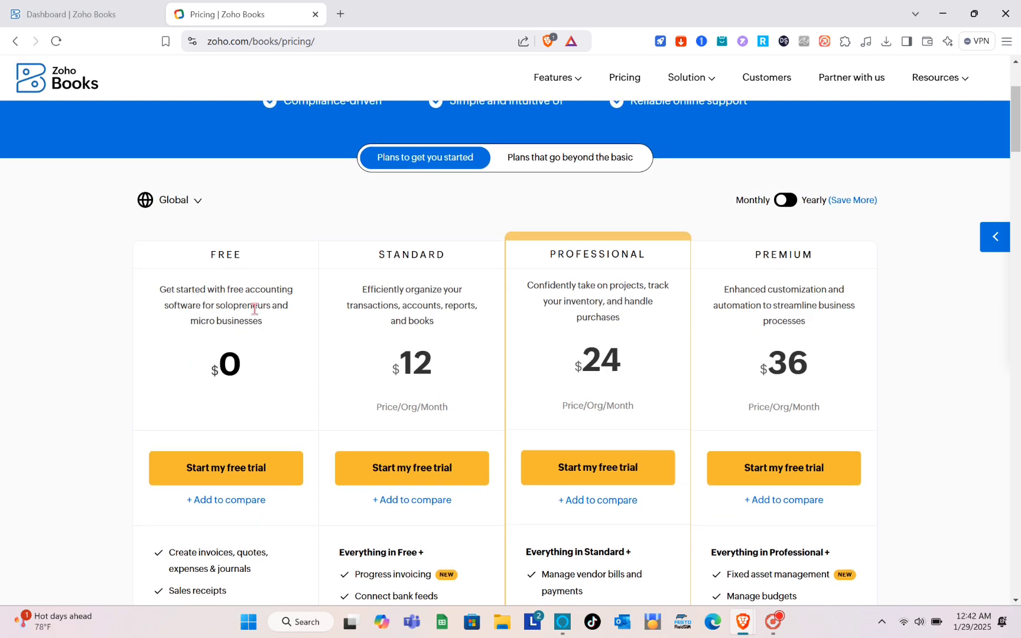
pyautogui.scroll(3, 598, 253)
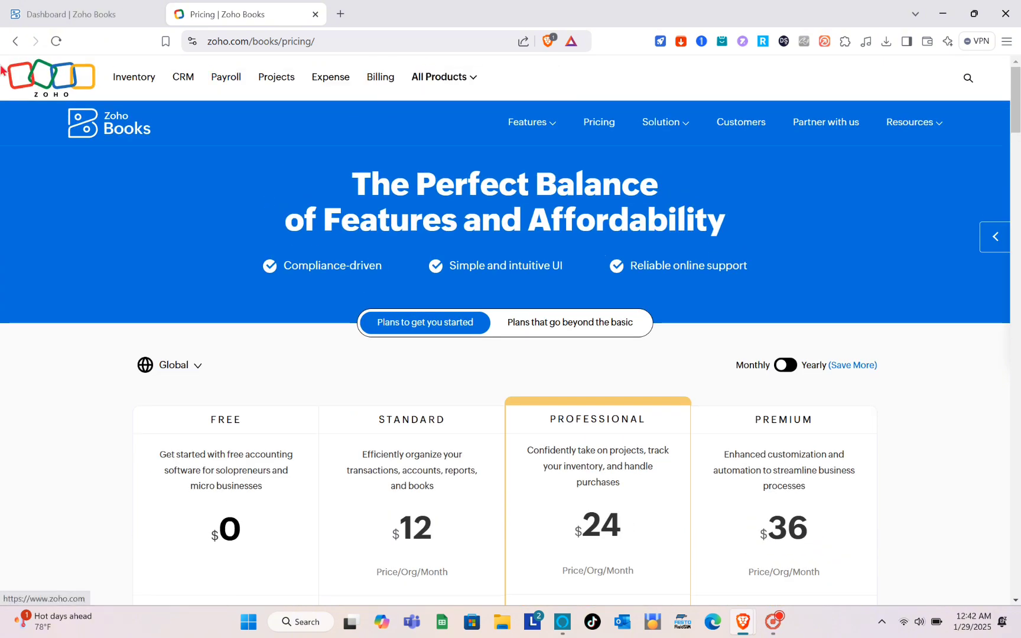
# Go back to the Zoho Books homepage and sign out of the Zoho account.
pyautogui.click(16, 41)
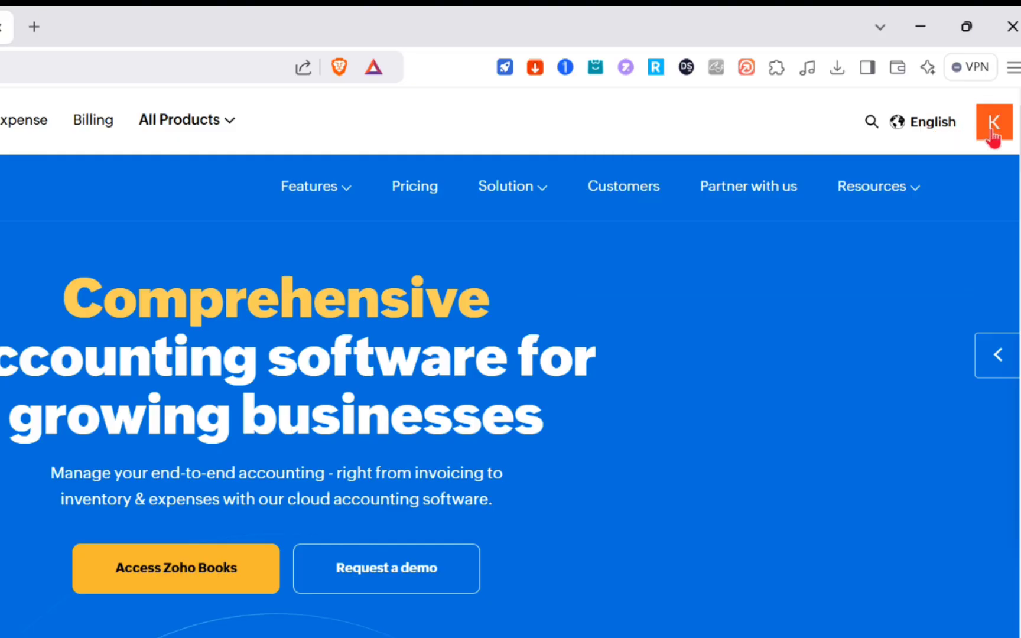
pyautogui.click(994, 135)
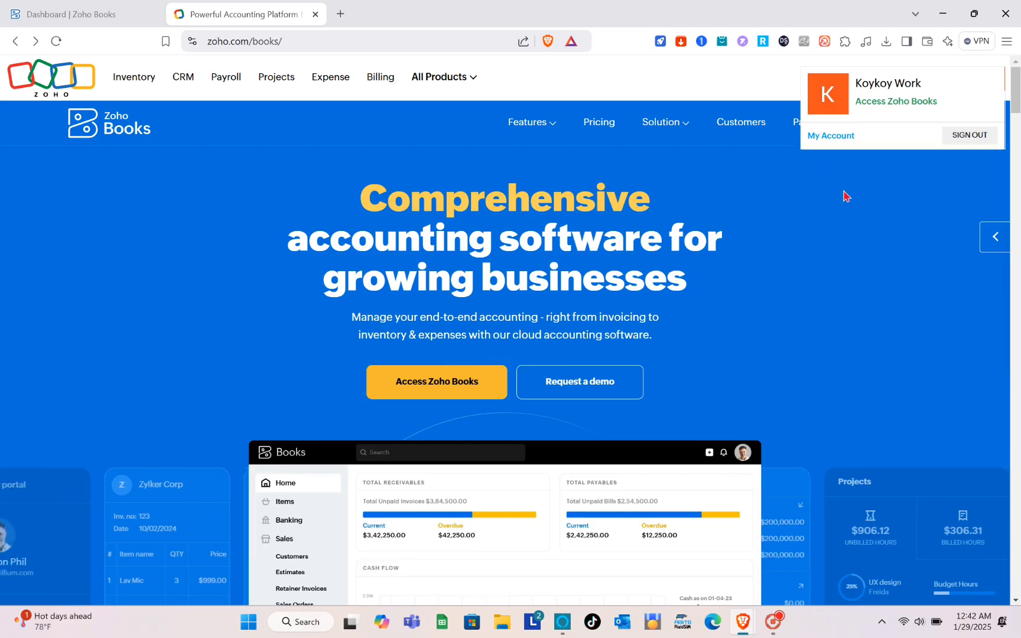
pyautogui.click(957, 142)
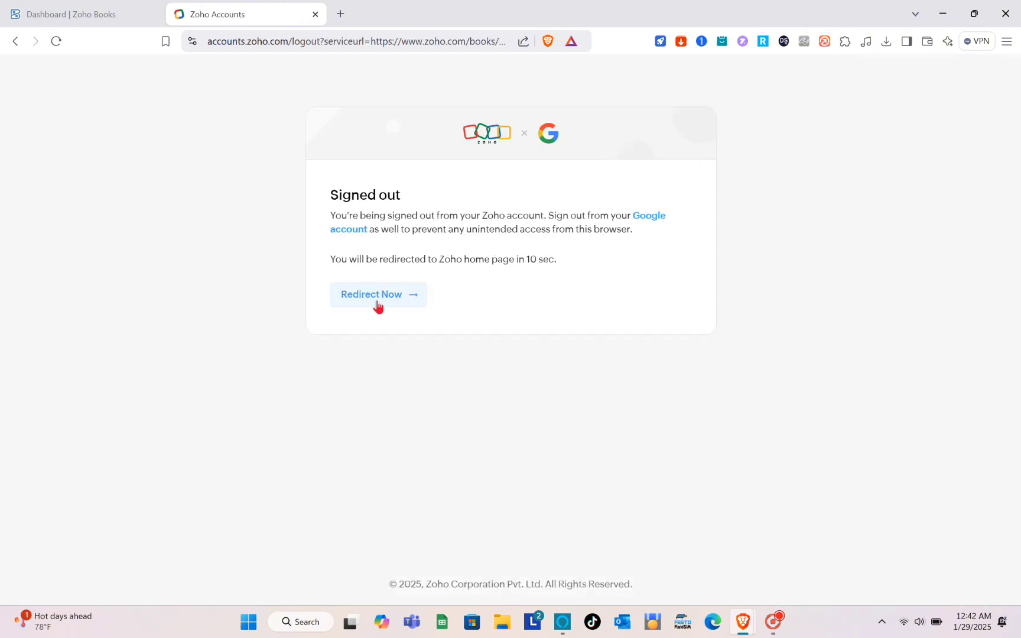
pyautogui.click(413, 300)
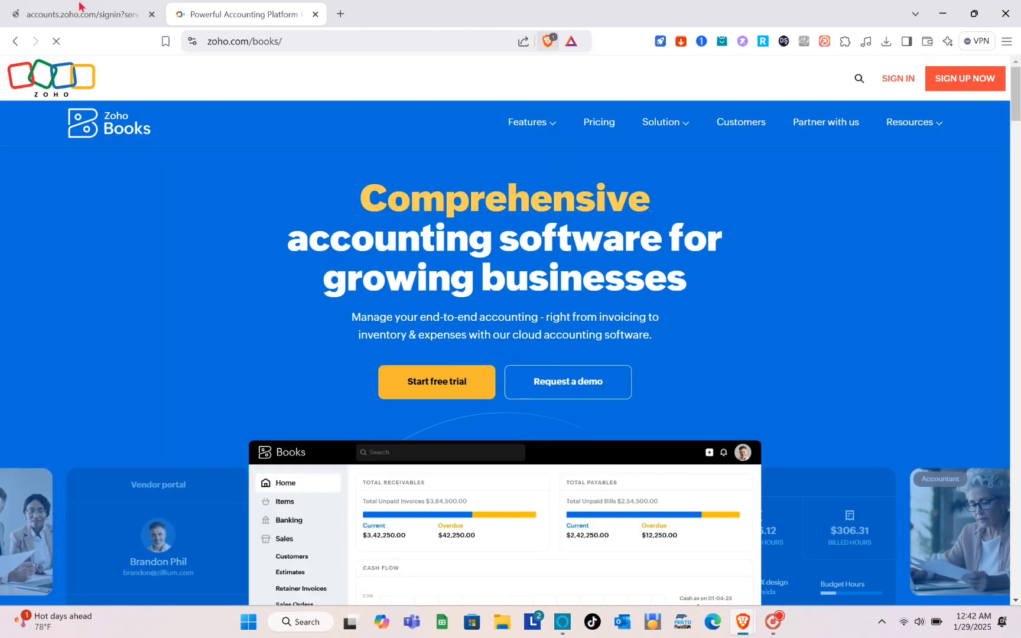
# Check the sign-in page and homepage tabs, ending on the Zoho sign-in page.
pyautogui.click(80, 8)
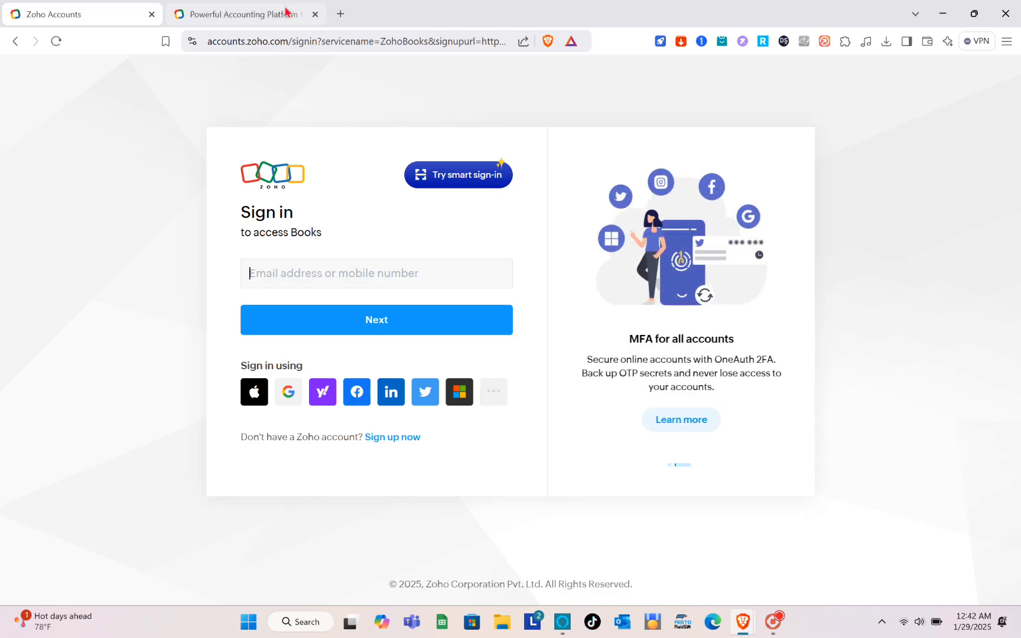
pyautogui.click(285, 7)
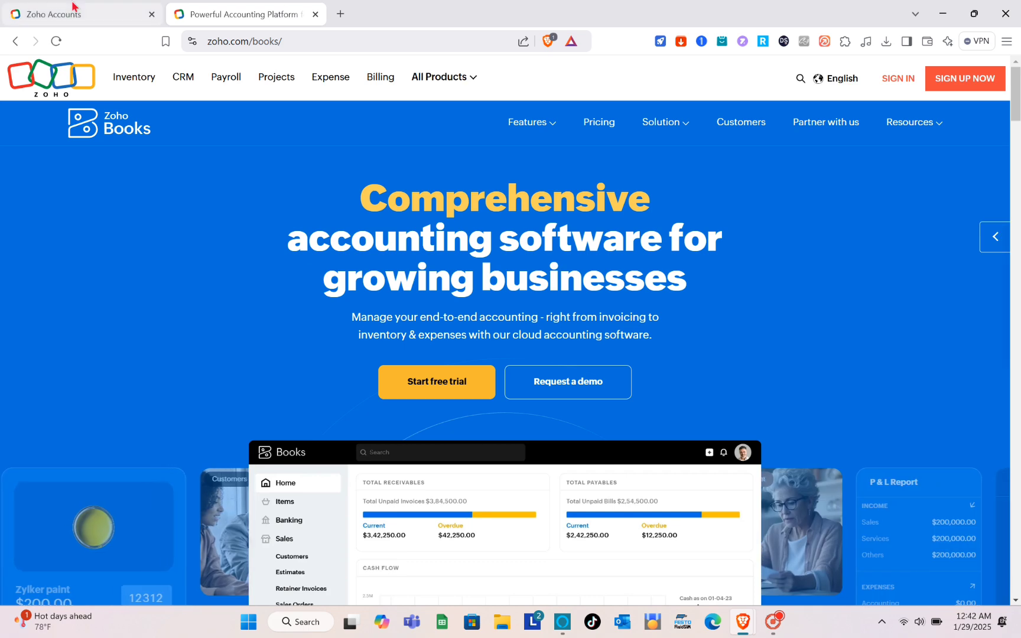
pyautogui.click(73, 7)
# Sign in with Google and review the dashboard's PHP0.00 receivables, payables and cash flow.
pyautogui.click(288, 396)
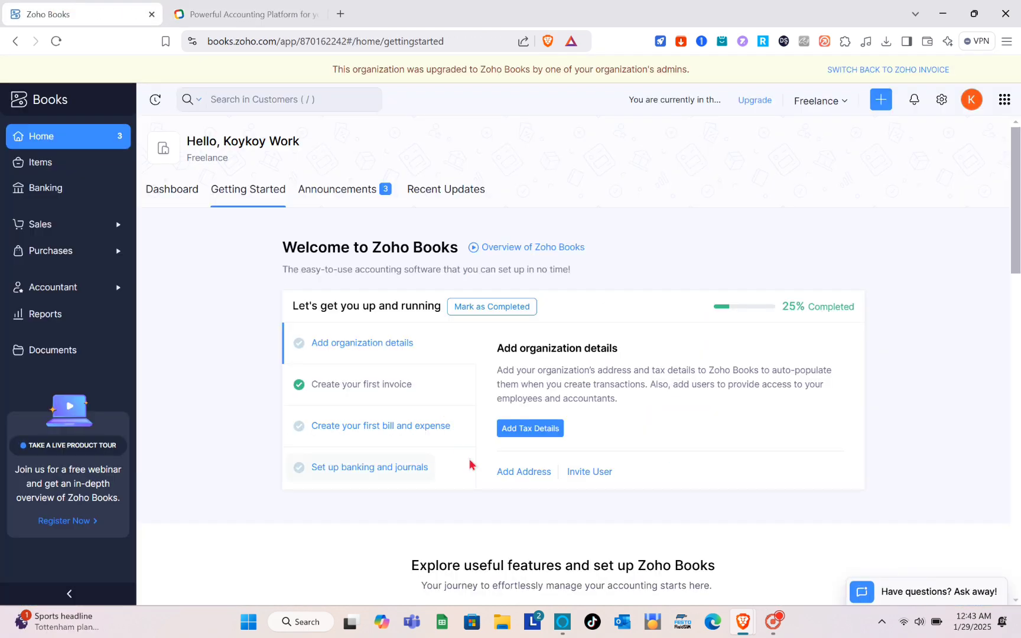
pyautogui.click(109, 146)
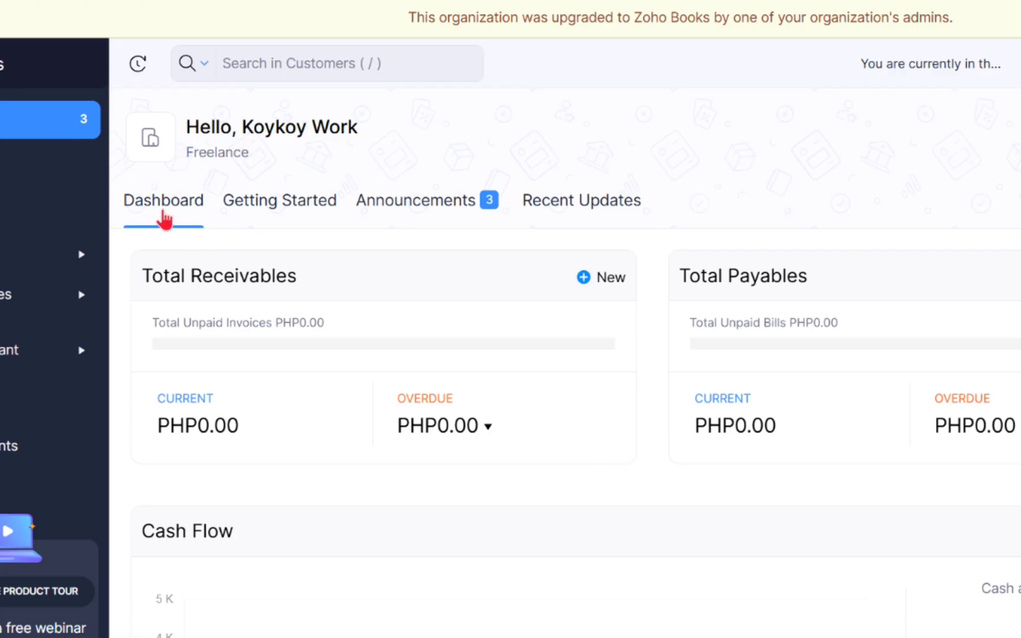
pyautogui.scroll(-1, 288, 352)
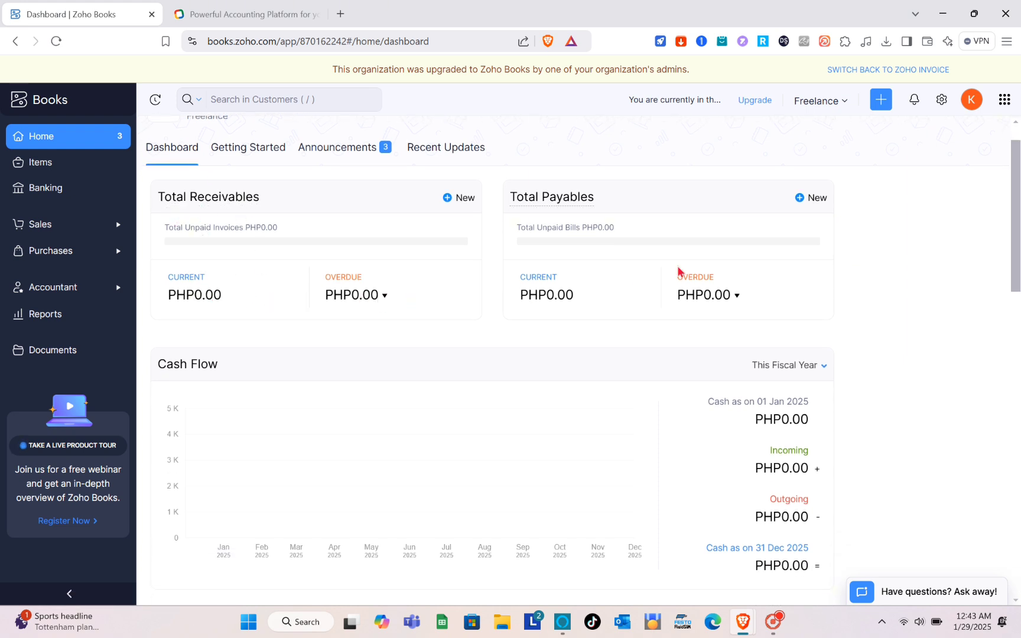
pyautogui.scroll(-3, 705, 295)
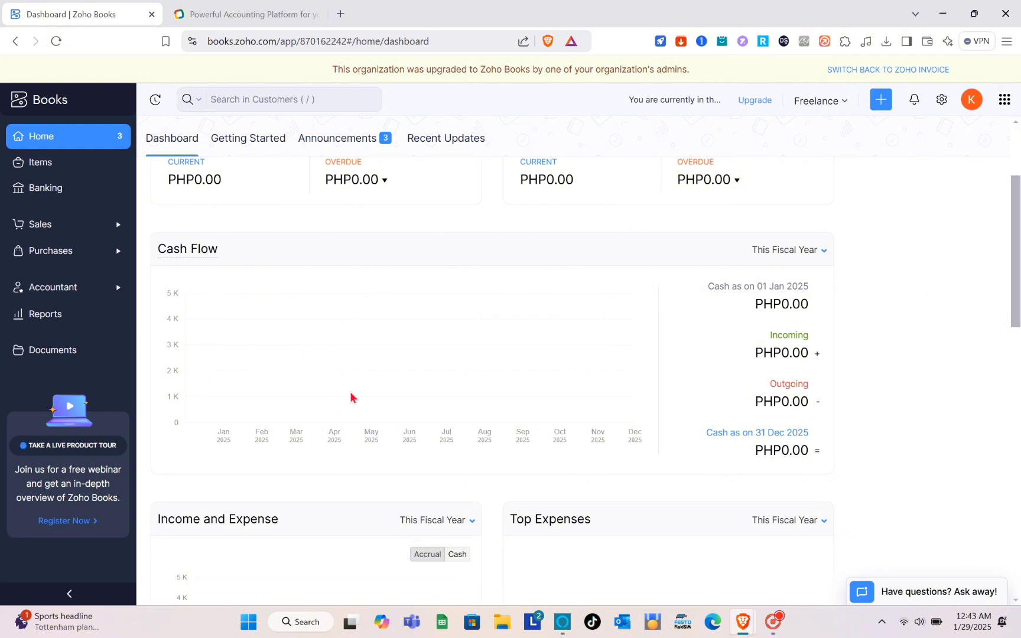
pyautogui.scroll(-5, 351, 397)
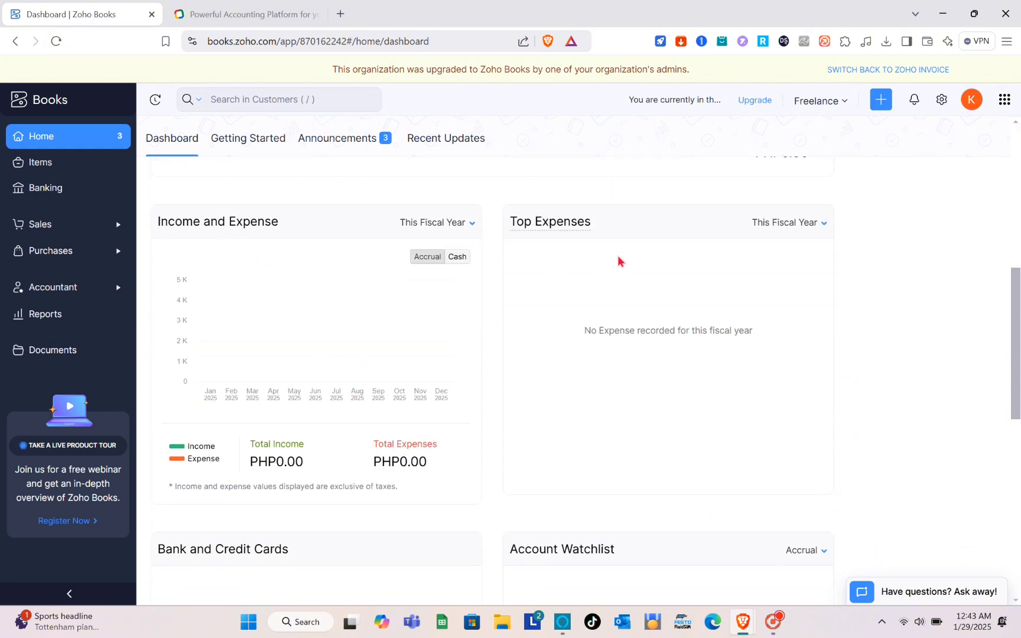
pyautogui.scroll(-6, 587, 247)
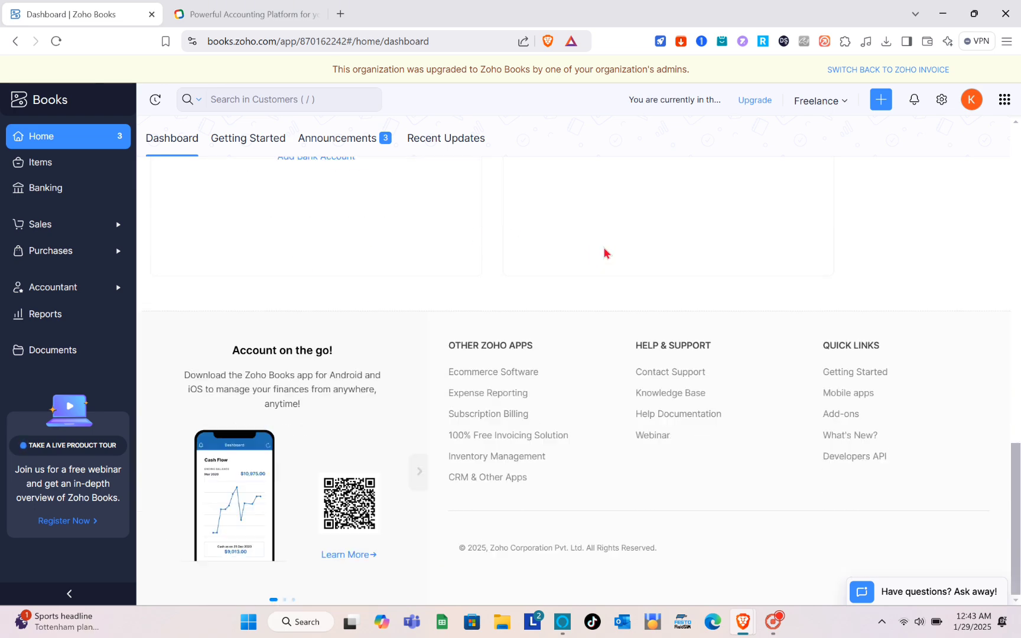
pyautogui.scroll(15, 603, 247)
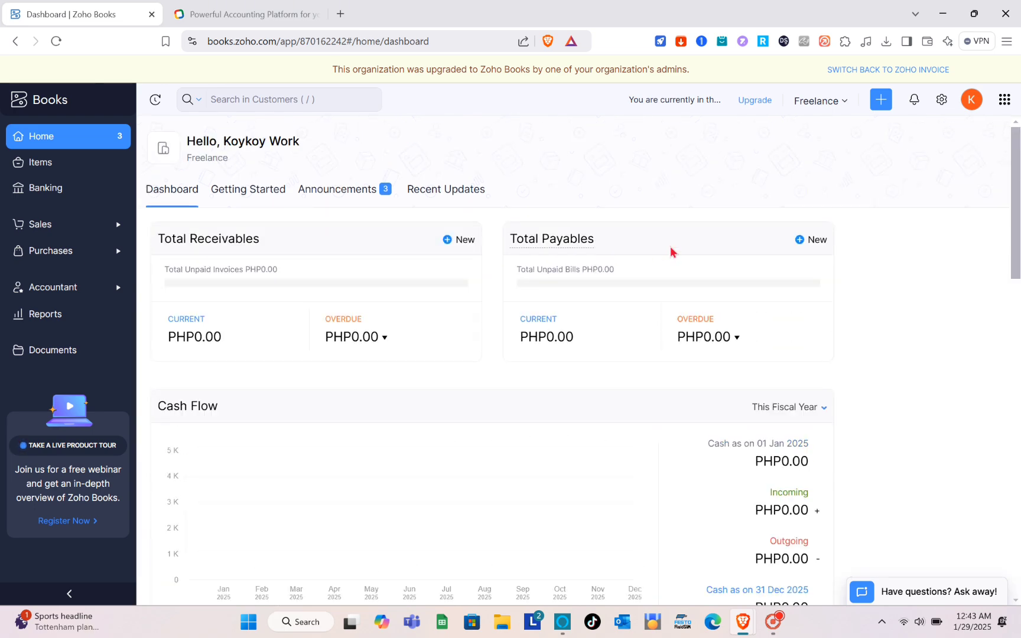
# Go to the Items list, which holds Dress at PHP200.00, and start a new item.
pyautogui.click(42, 165)
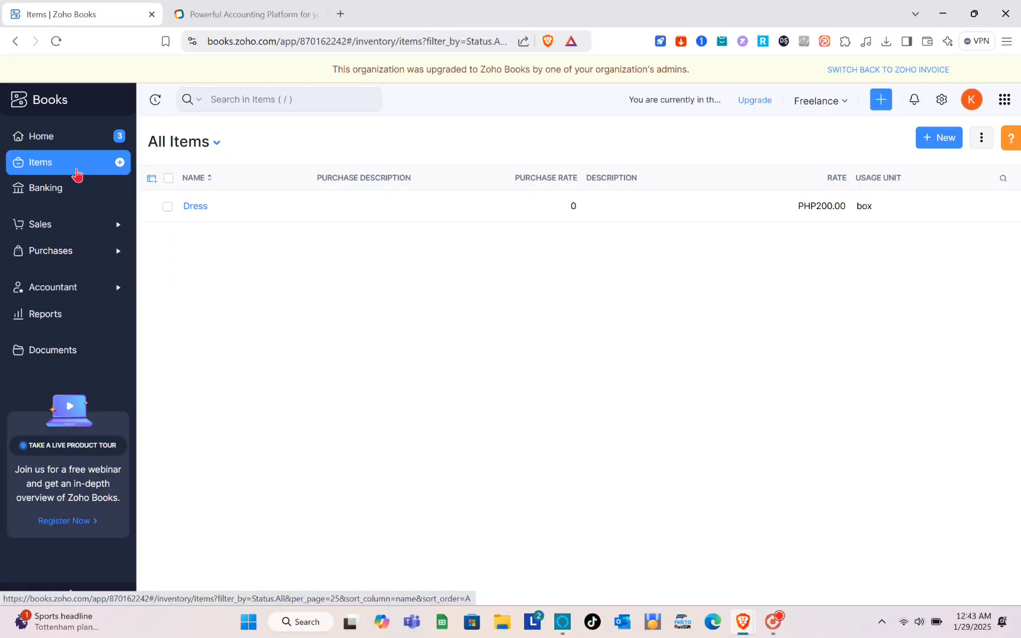
pyautogui.click(119, 164)
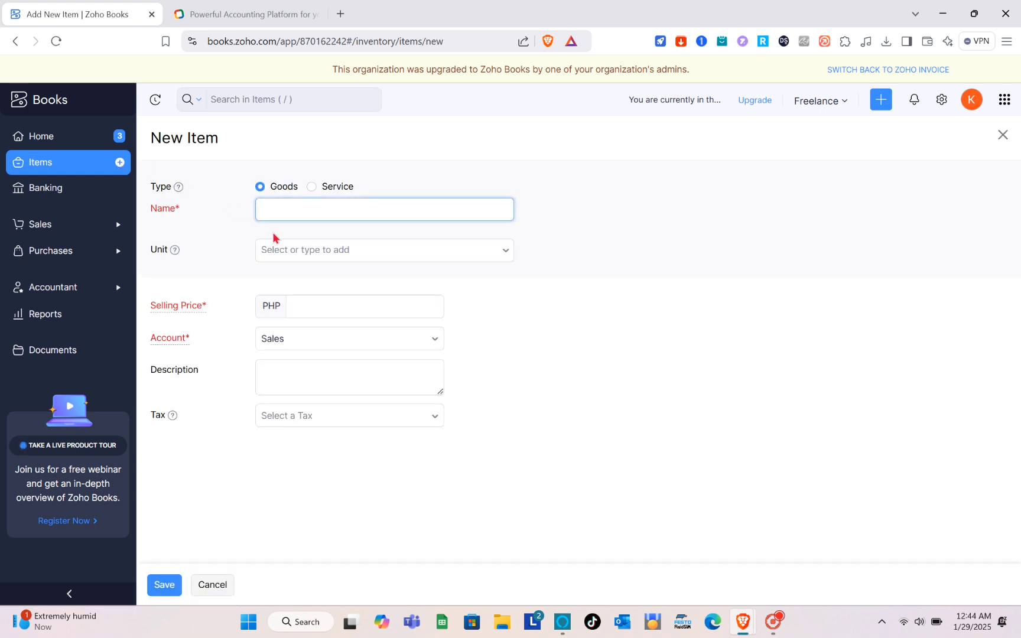
# Make the new item a service named Test with a selling price of 300.
pyautogui.click(312, 188)
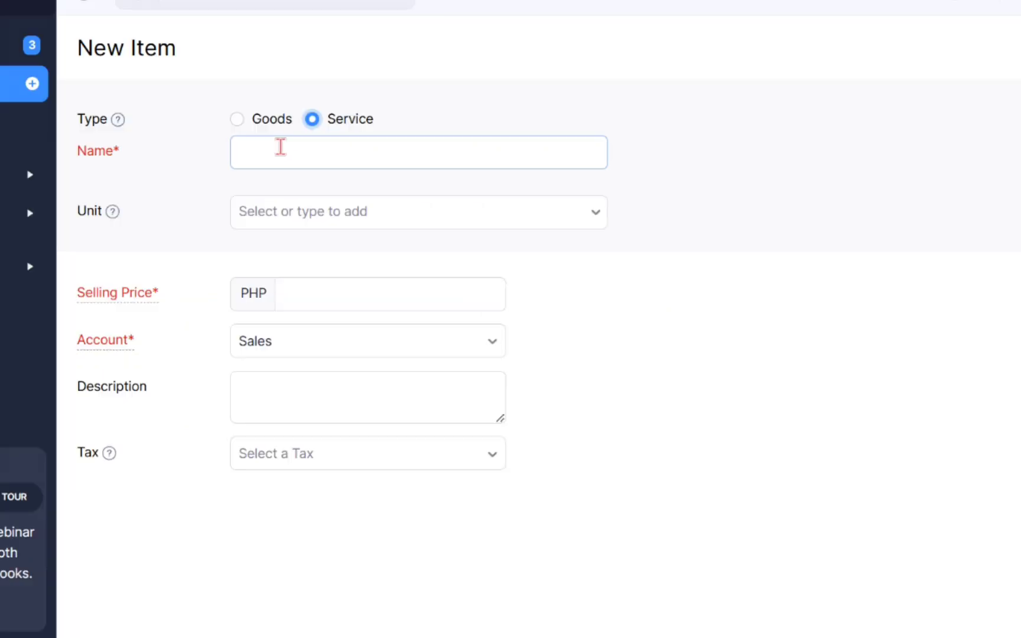
pyautogui.click(290, 206)
pyautogui.write('Test')
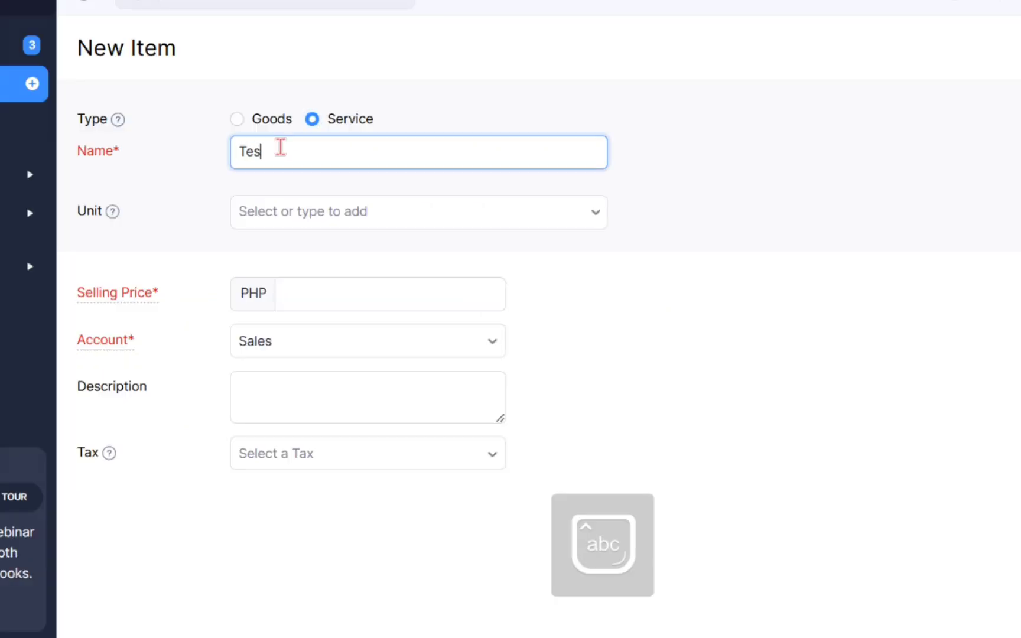
pyautogui.click(345, 210)
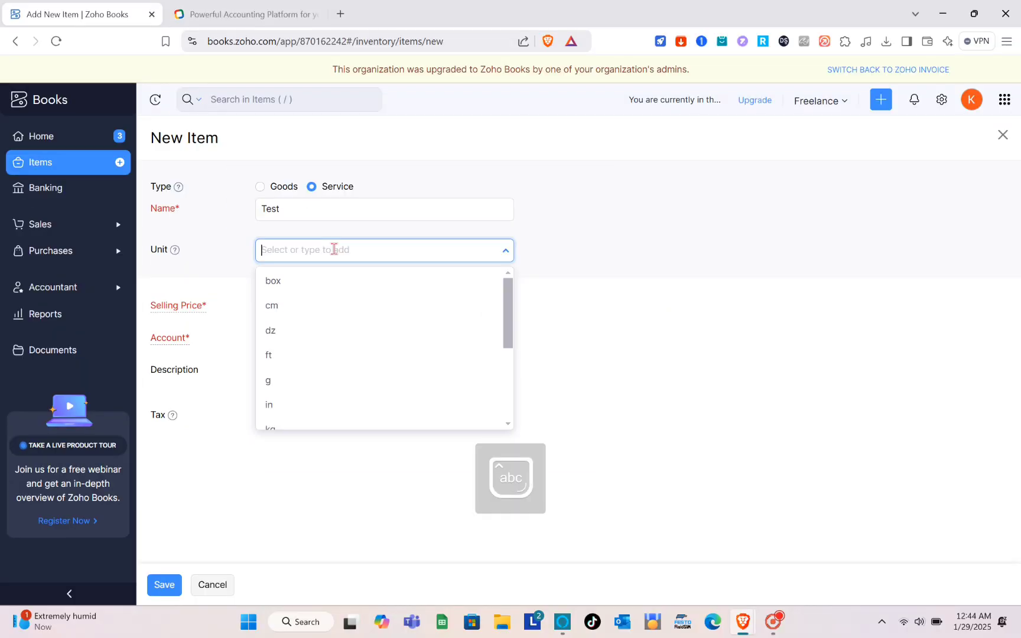
pyautogui.scroll(-3, 293, 318)
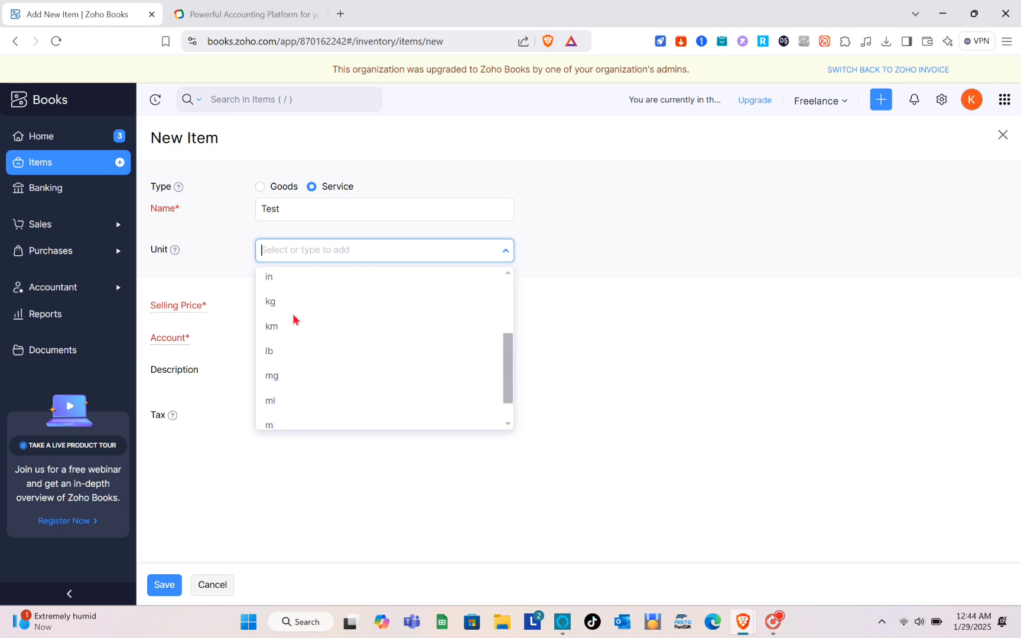
pyautogui.click(644, 261)
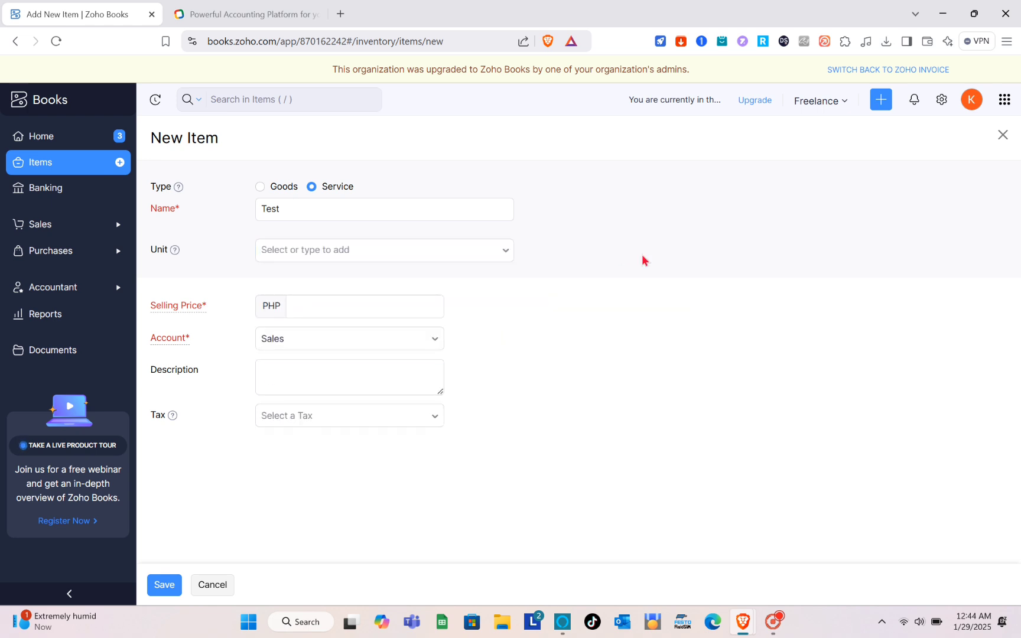
pyautogui.click(313, 305)
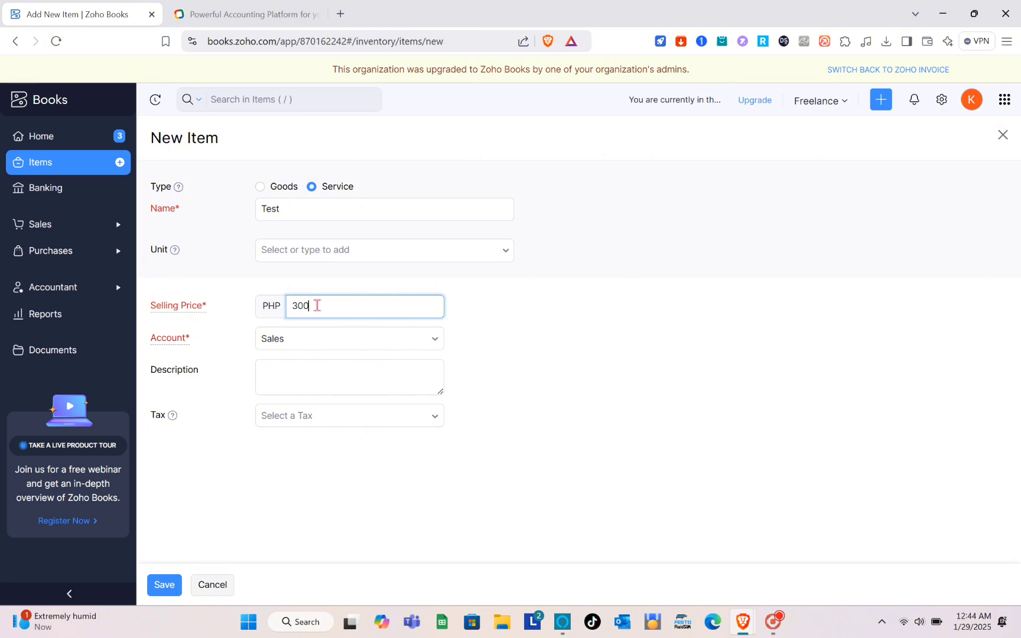
pyautogui.write('300')
# Keep the Sales account, add a description, and save the Test item.
pyautogui.click(307, 342)
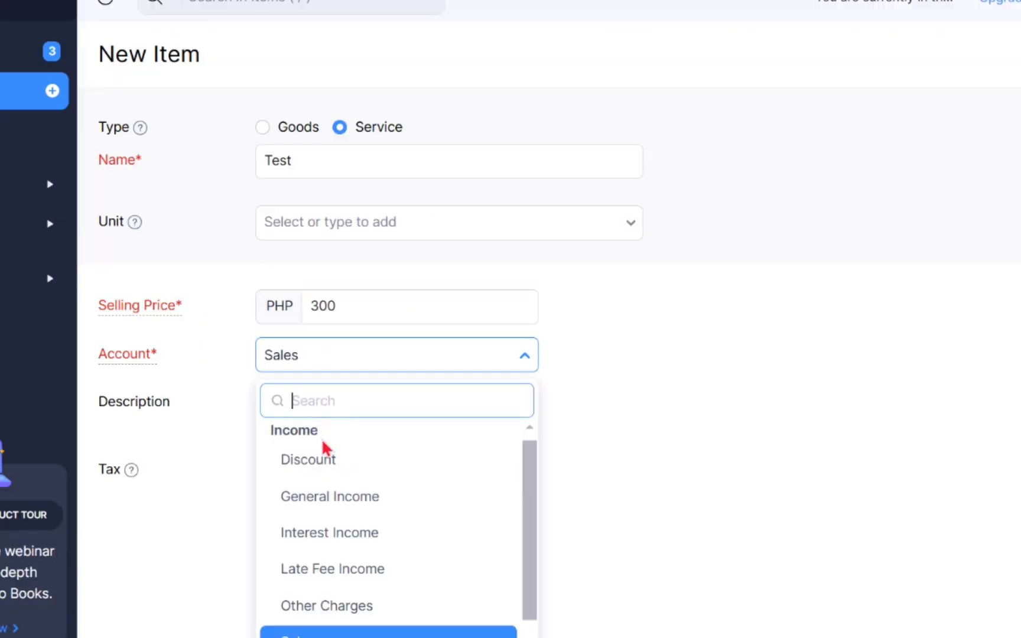
pyautogui.scroll(-1, 327, 504)
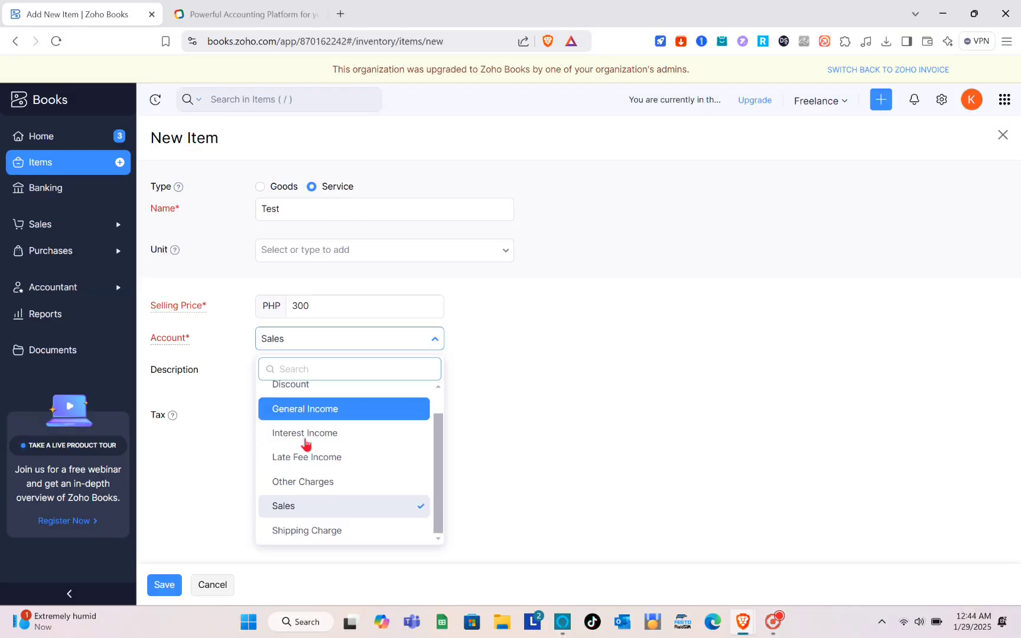
pyautogui.click(305, 508)
pyautogui.click(292, 378)
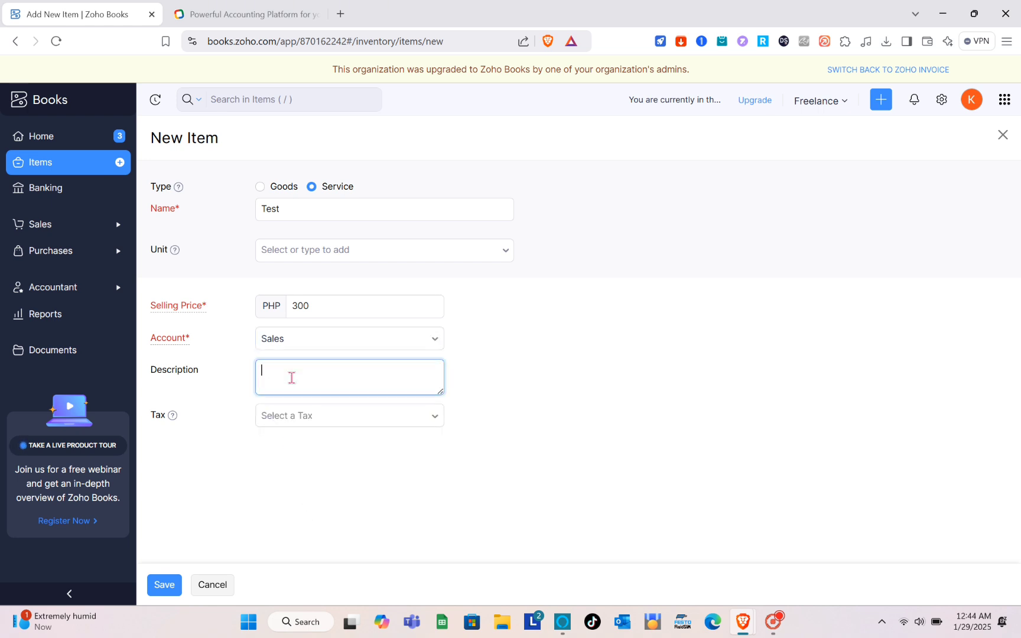
pyautogui.write('Type here')
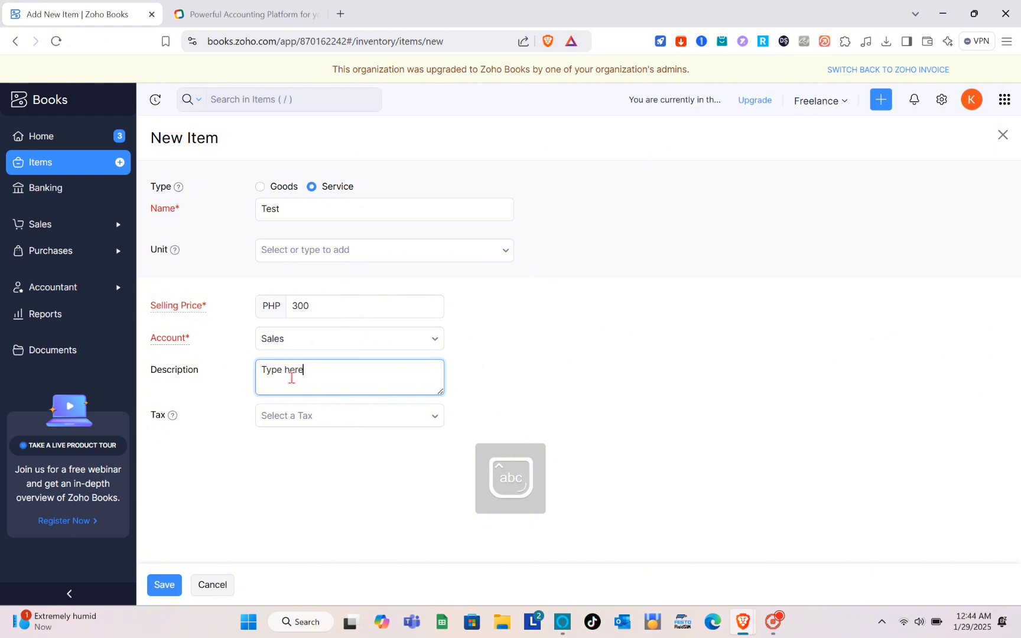
pyautogui.write(' your description')
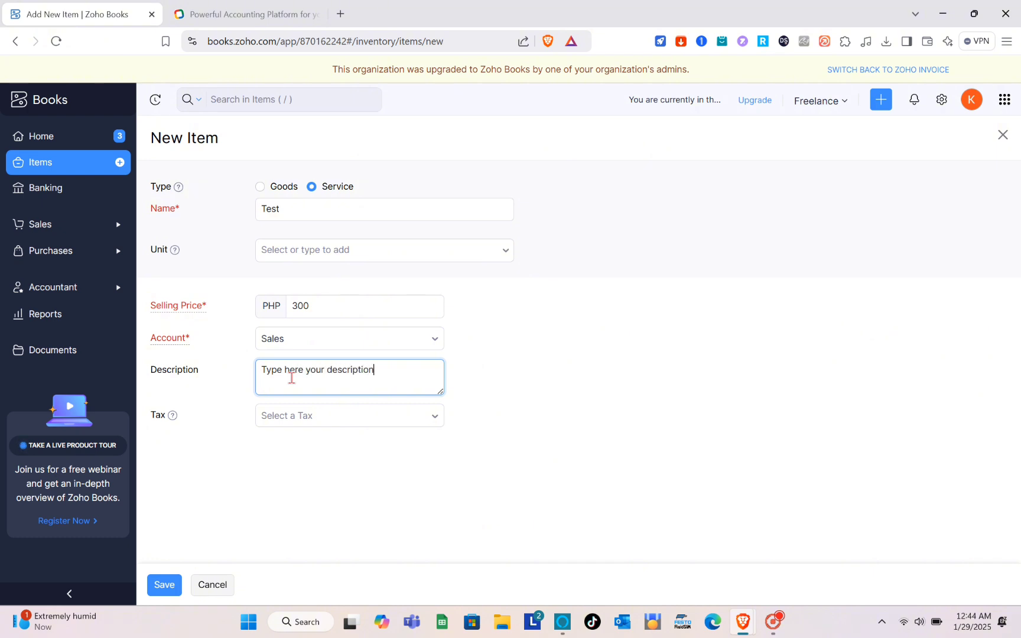
pyautogui.click(319, 420)
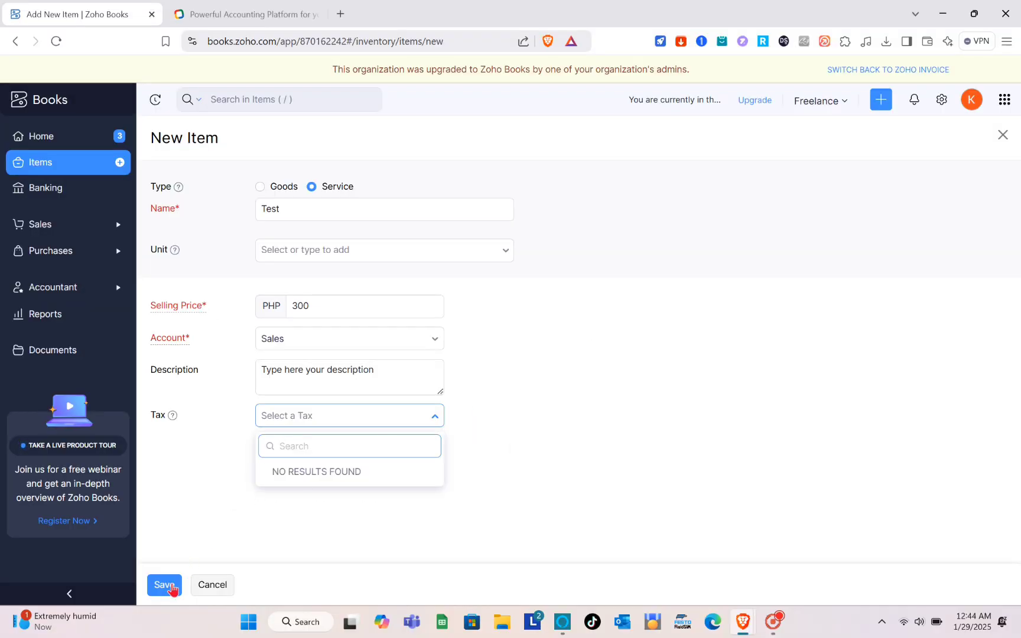
pyautogui.click(171, 587)
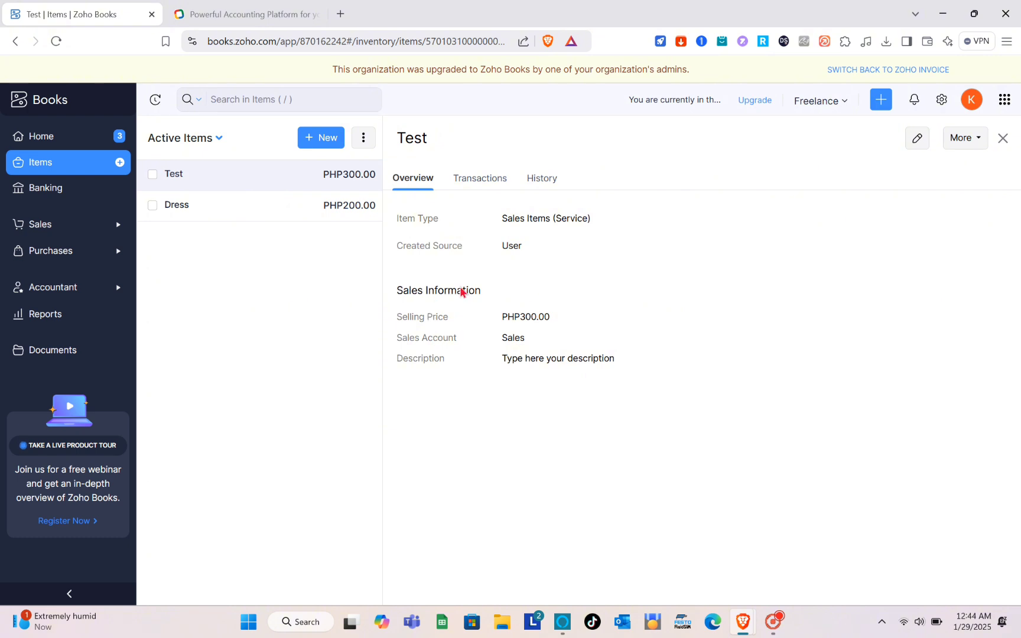
# Review the Test item's Transactions, History and Overview tabs, then go to Banking.
pyautogui.click(482, 184)
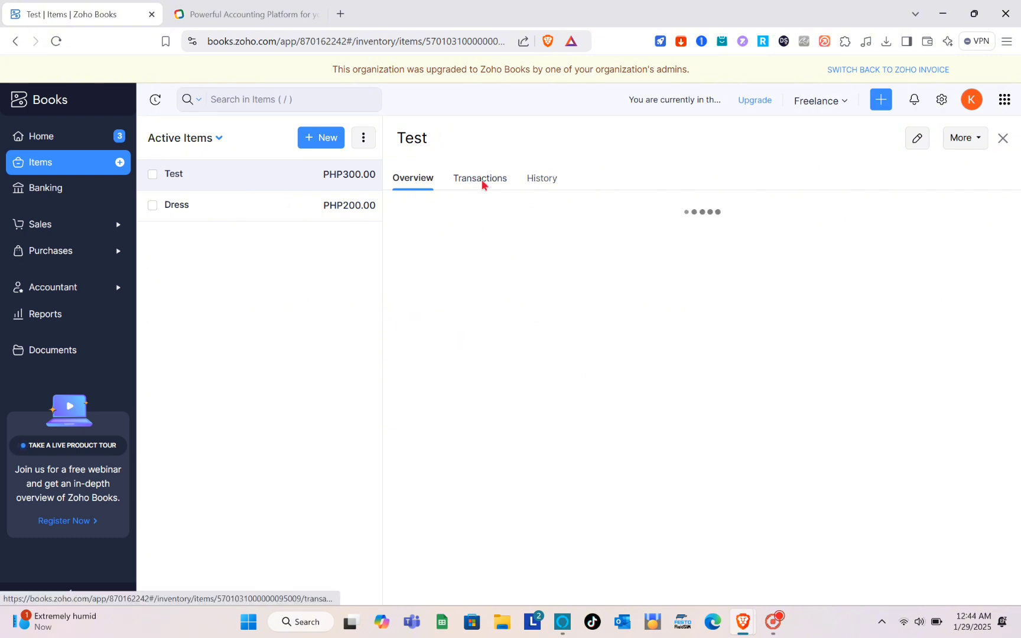
pyautogui.click(538, 180)
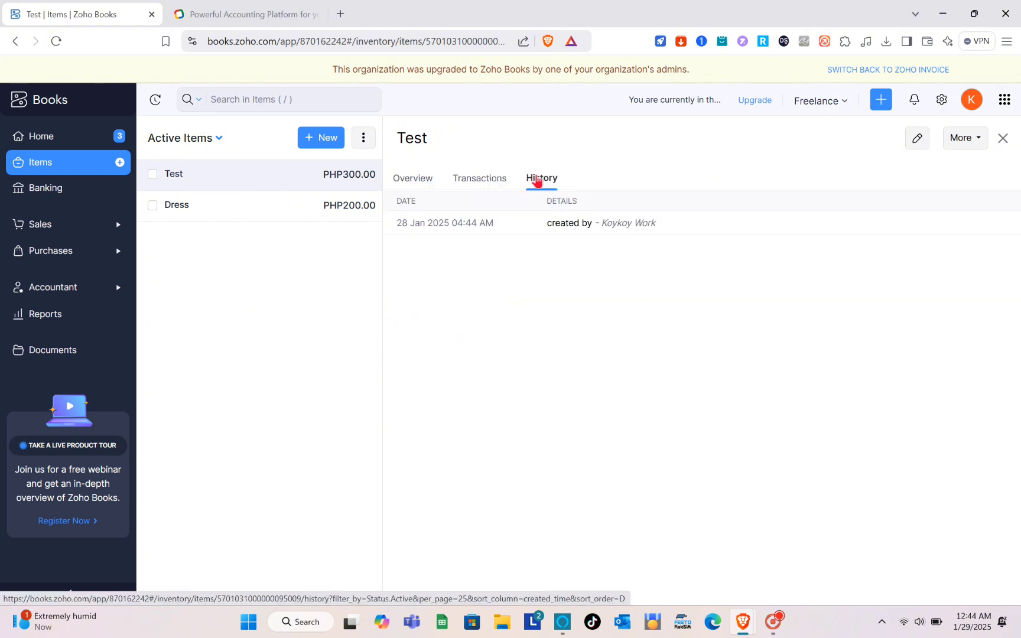
pyautogui.click(403, 183)
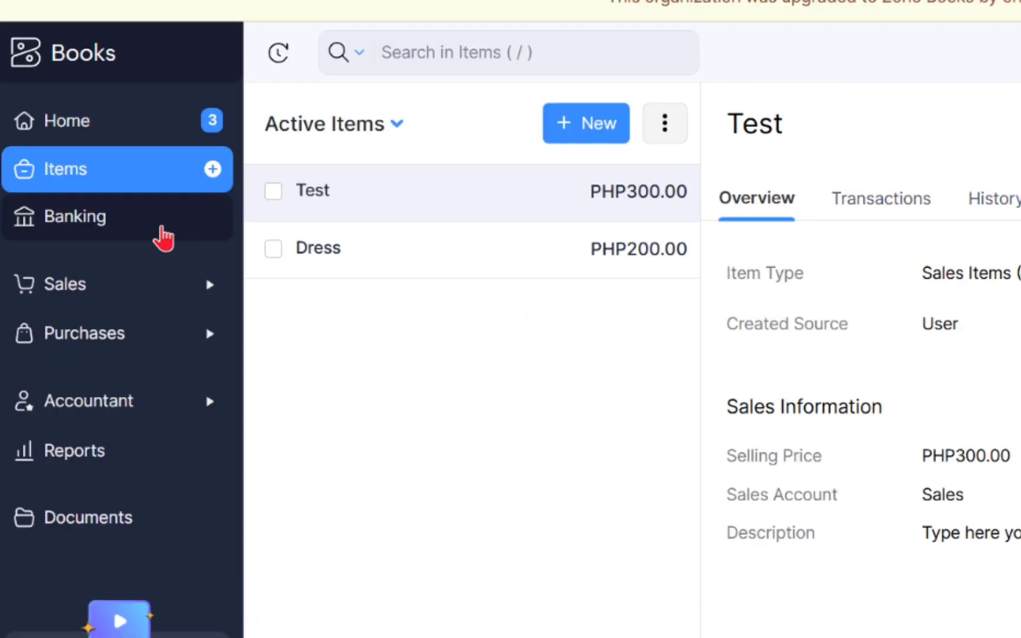
pyautogui.click(91, 197)
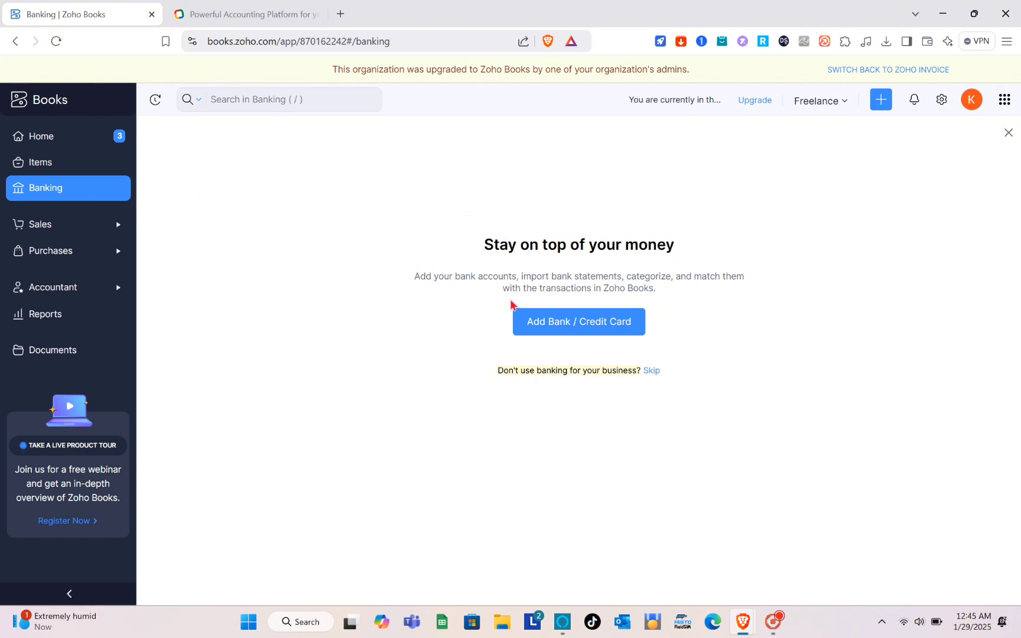
# Open the Add Bank or Credit Card form and try the Bank and Credit Card types.
pyautogui.click(569, 328)
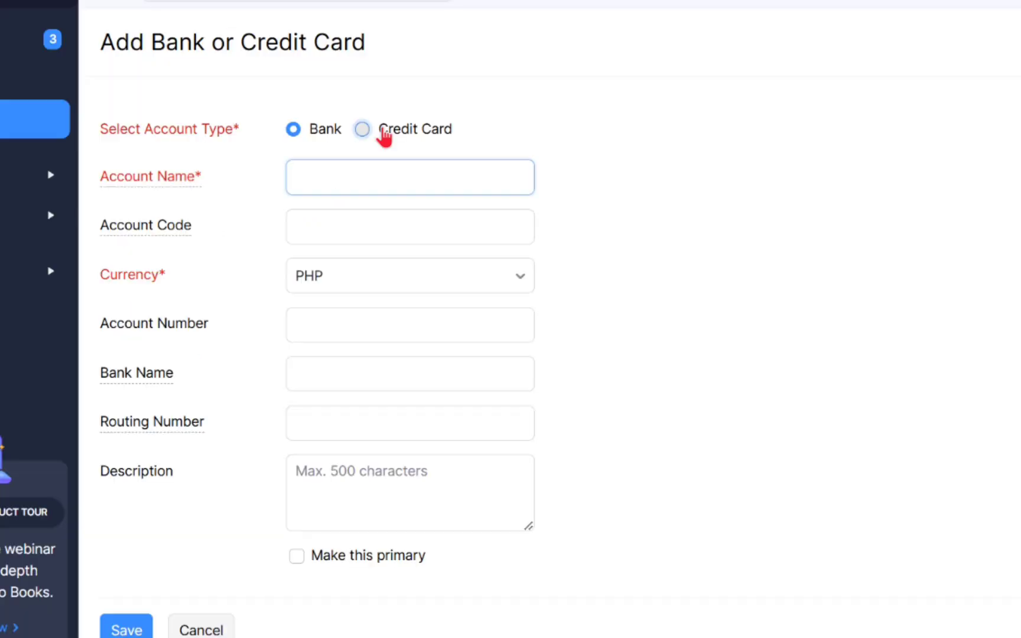
pyautogui.click(383, 130)
pyautogui.click(292, 139)
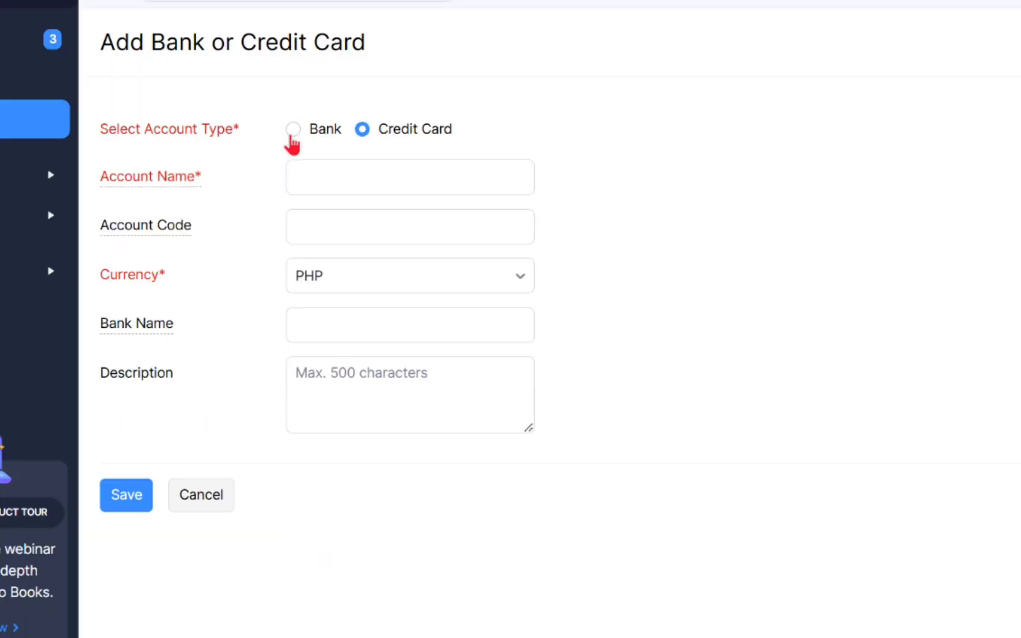
pyautogui.click(292, 134)
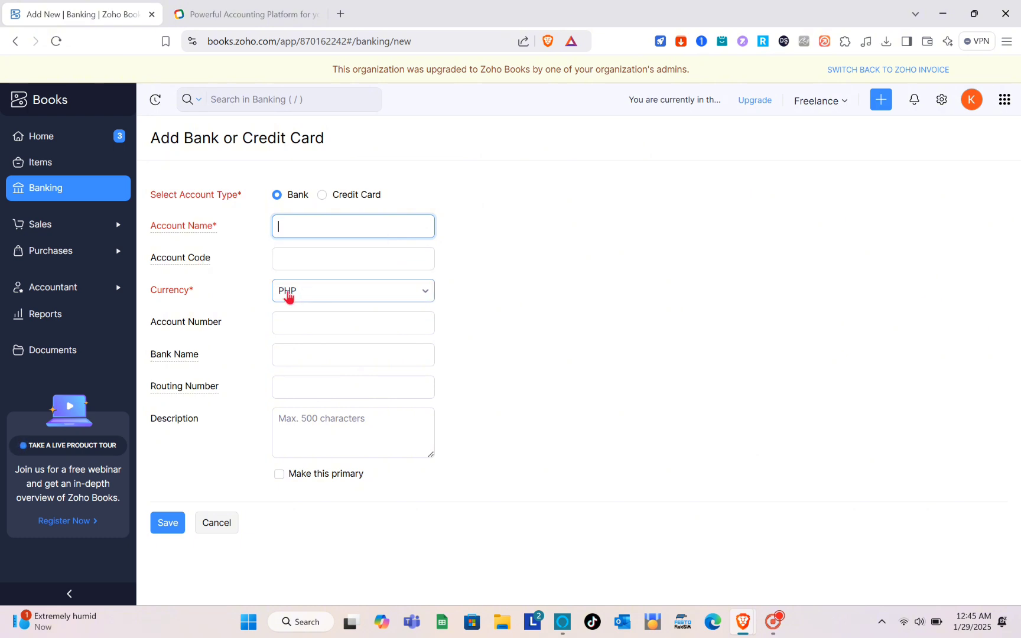
# Keep PHP as the currency and settle on Credit Card as the account type.
pyautogui.click(424, 297)
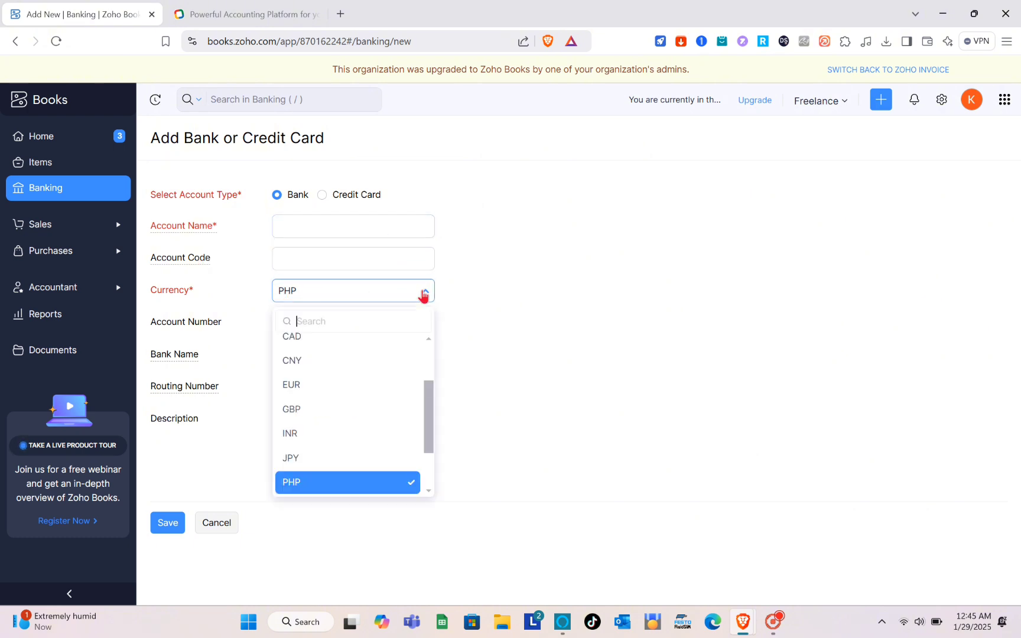
pyautogui.scroll(-2, 371, 390)
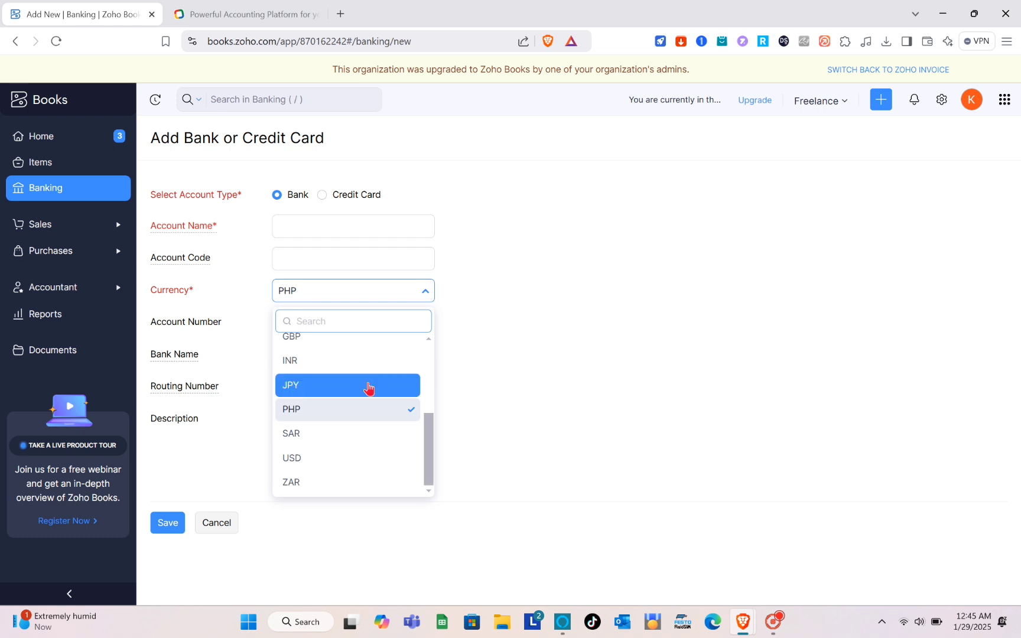
pyautogui.scroll(4, 369, 388)
pyautogui.click(513, 297)
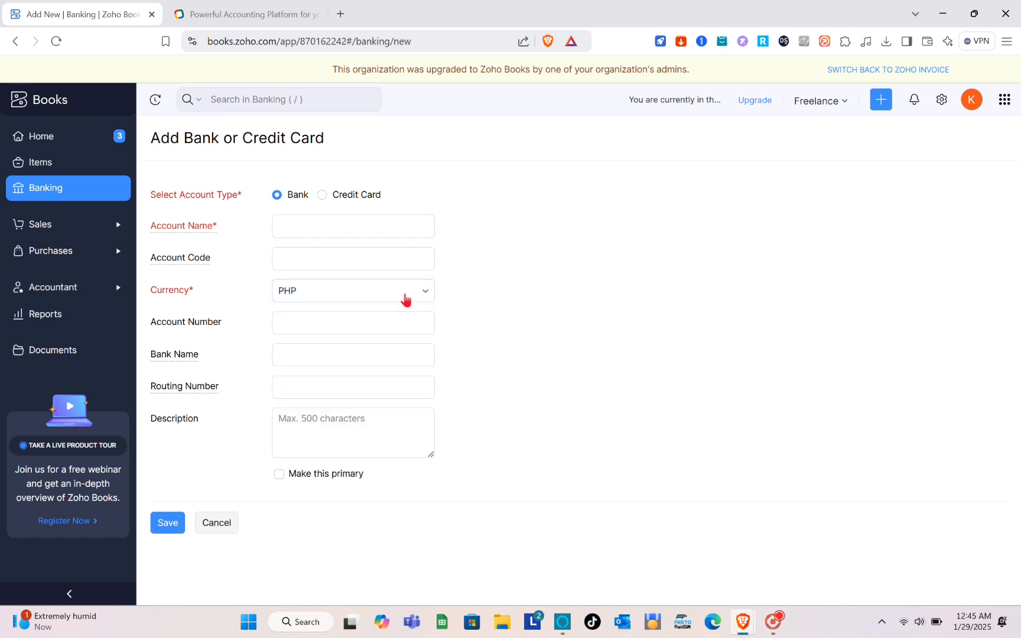
pyautogui.click(207, 326)
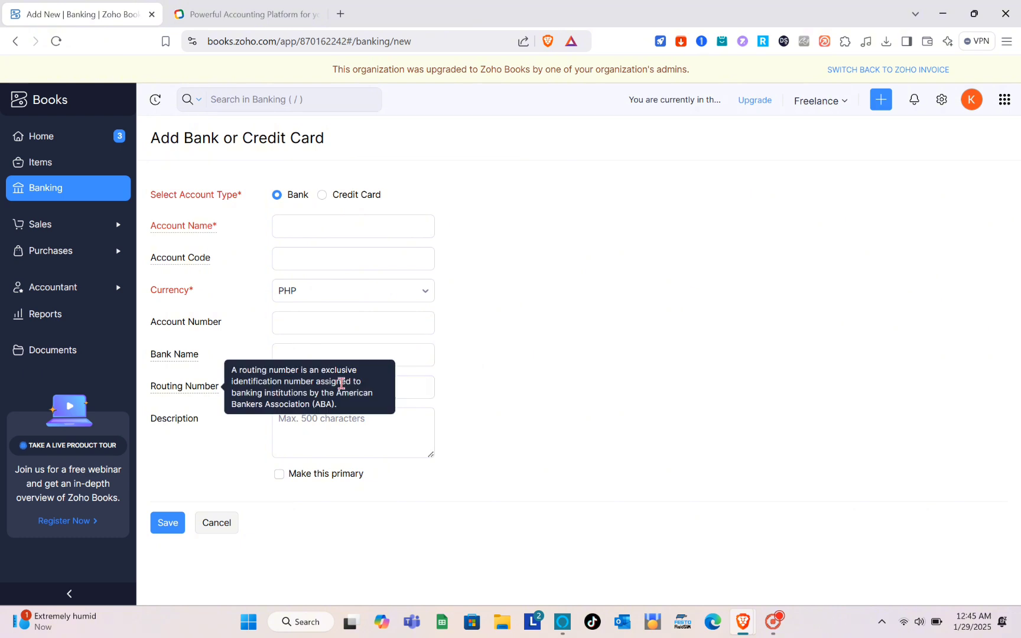
pyautogui.click(300, 444)
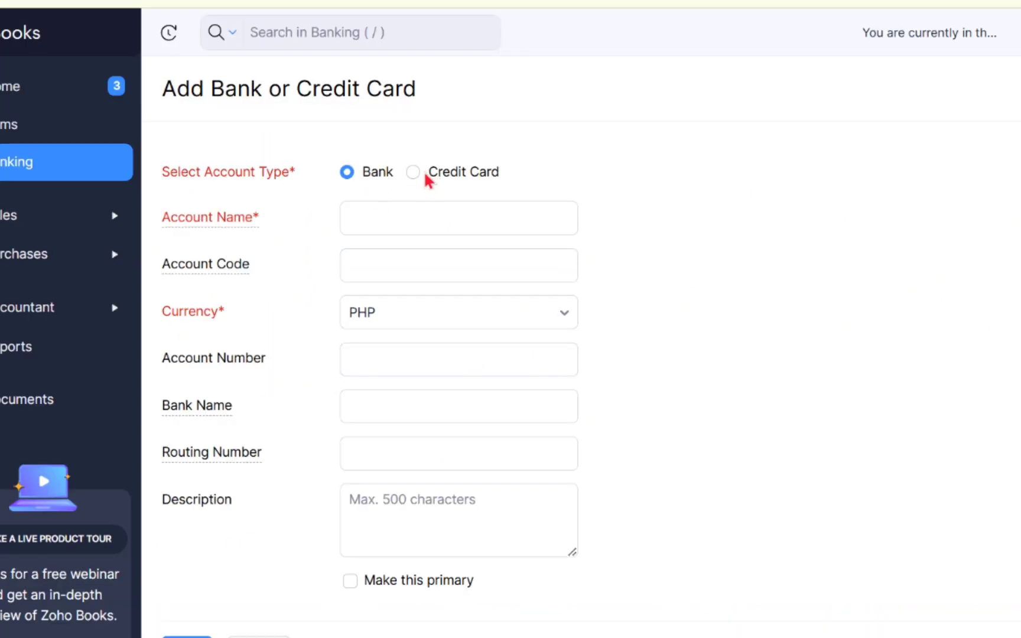
pyautogui.click(414, 172)
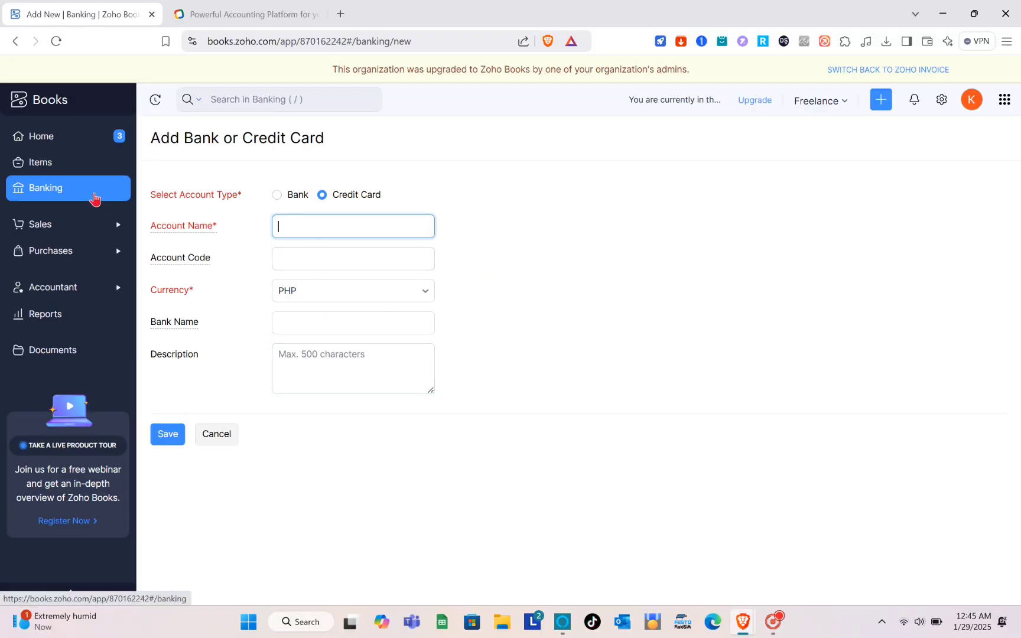
pyautogui.click(122, 228)
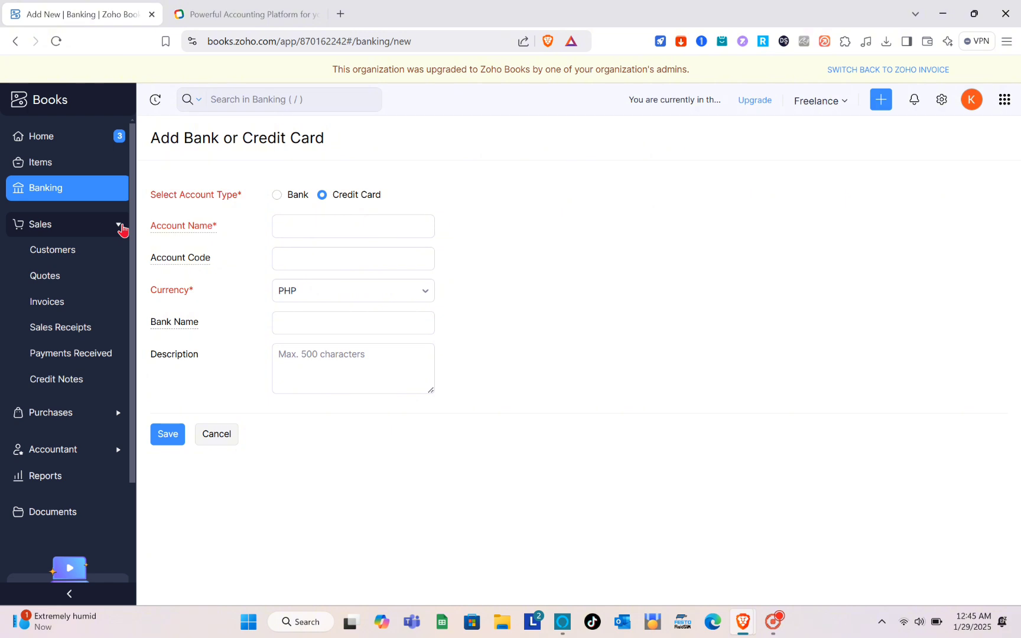
# Start a new individual customer with salutation Ms. and the contact's first and last name.
pyautogui.click(71, 262)
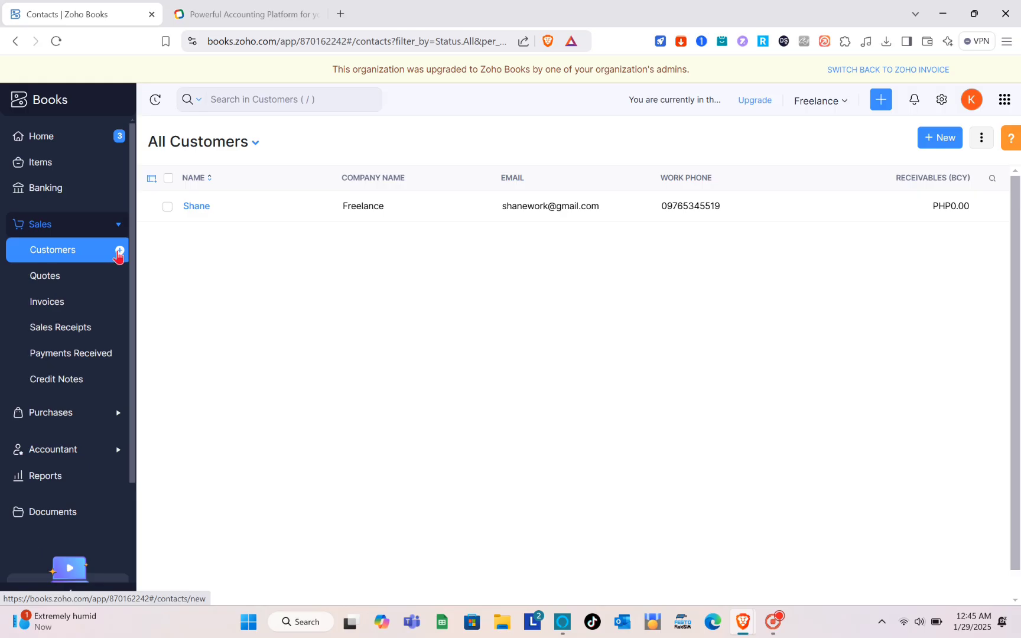
pyautogui.click(119, 251)
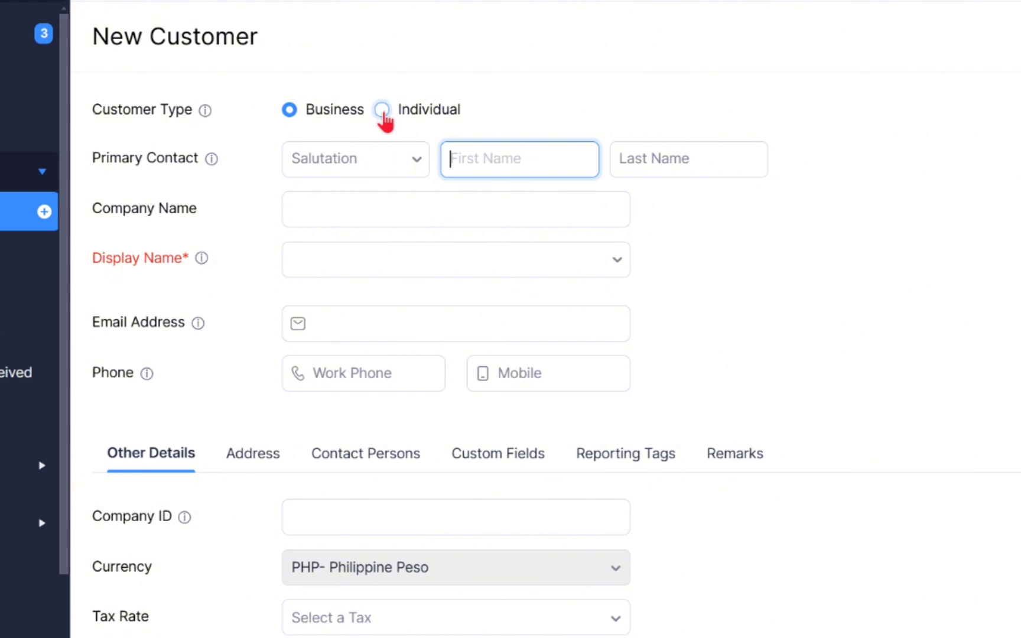
pyautogui.click(337, 186)
pyautogui.click(387, 159)
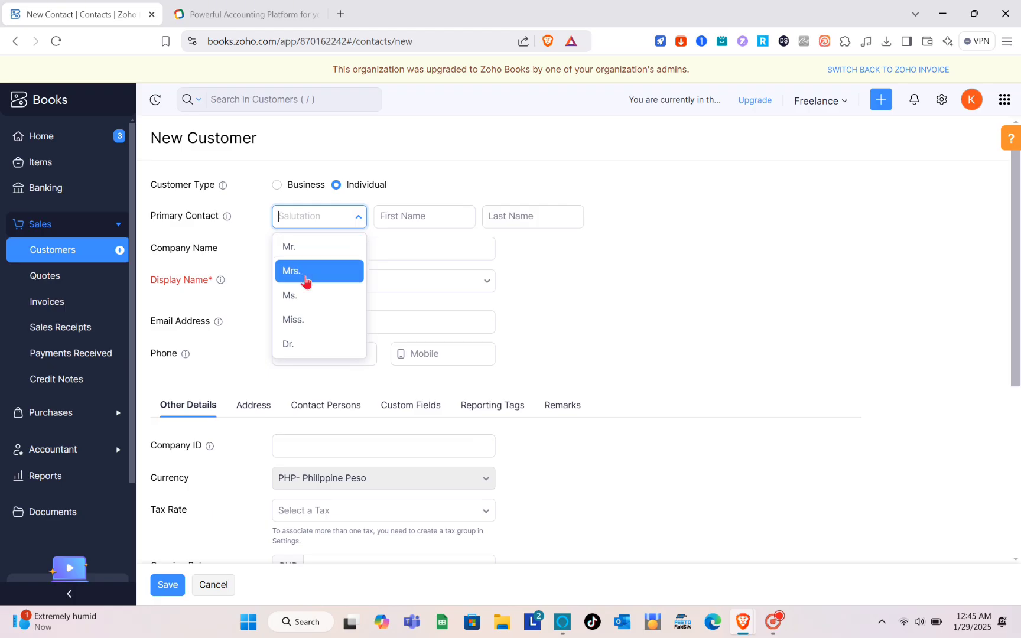
pyautogui.click(301, 296)
pyautogui.click(407, 215)
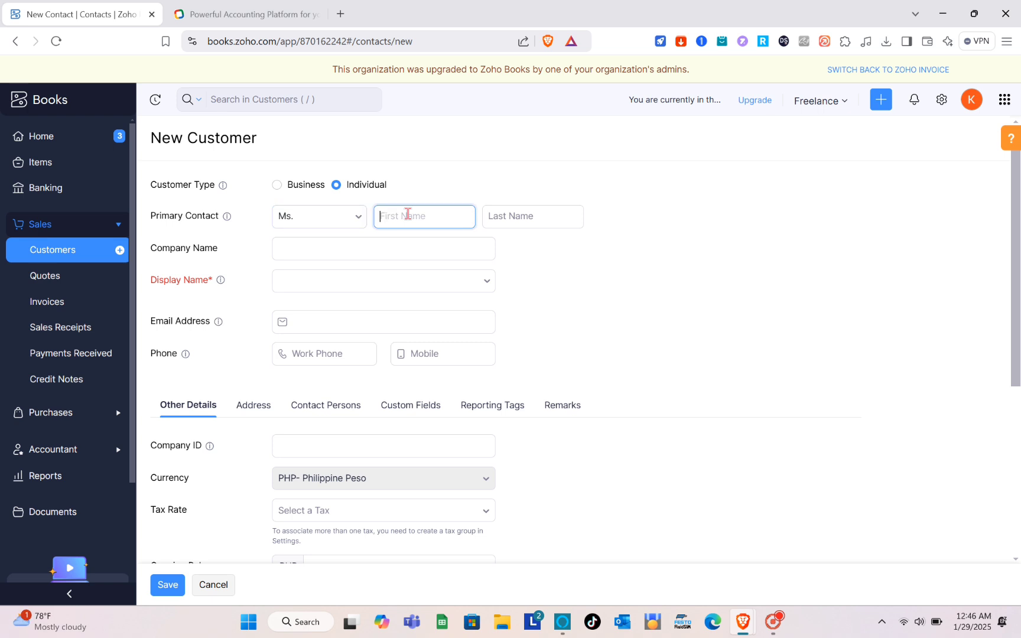
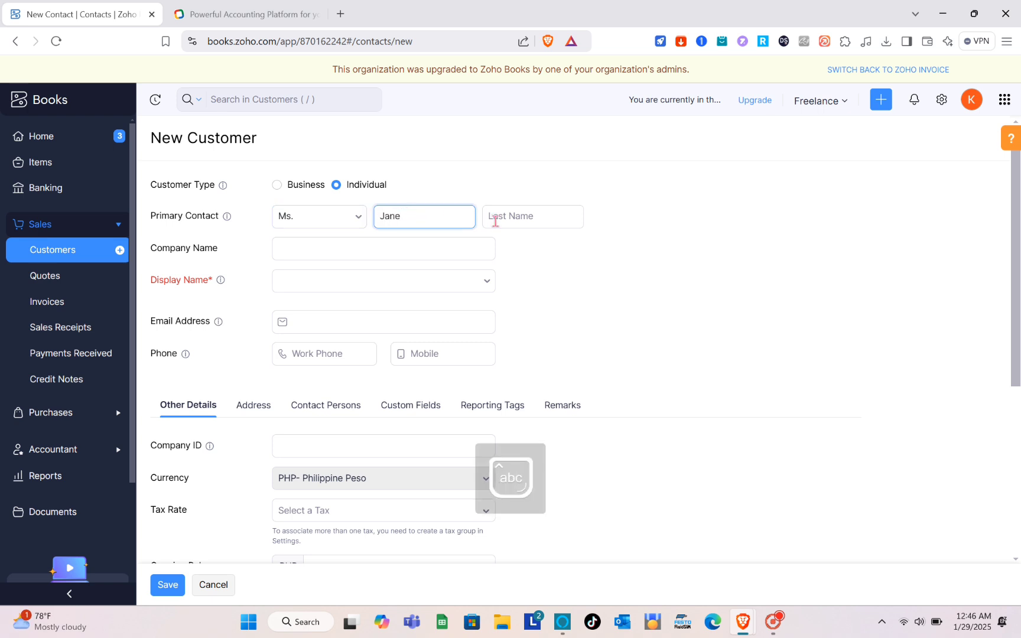
pyautogui.click(497, 221)
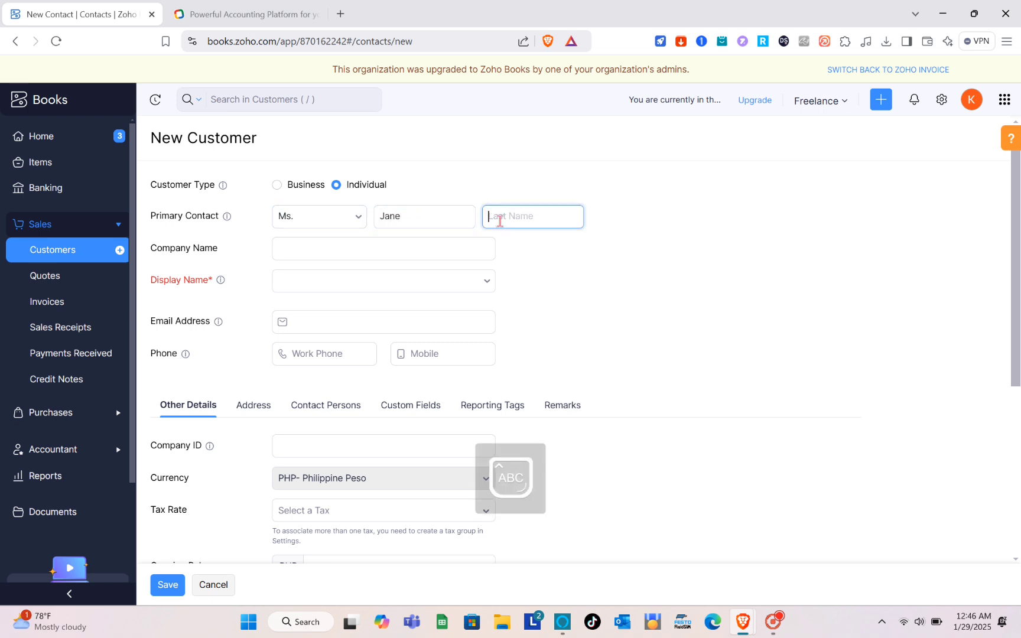
# Fill company and display name Freelance plus e-mail, then enter the work and mobile phones.
pyautogui.click(346, 256)
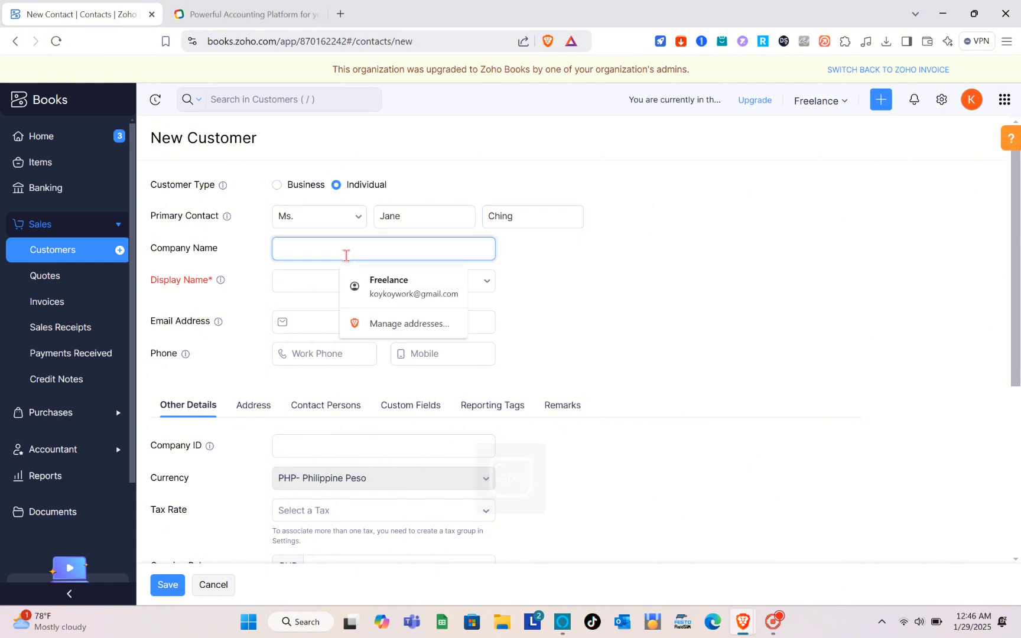
pyautogui.click(394, 290)
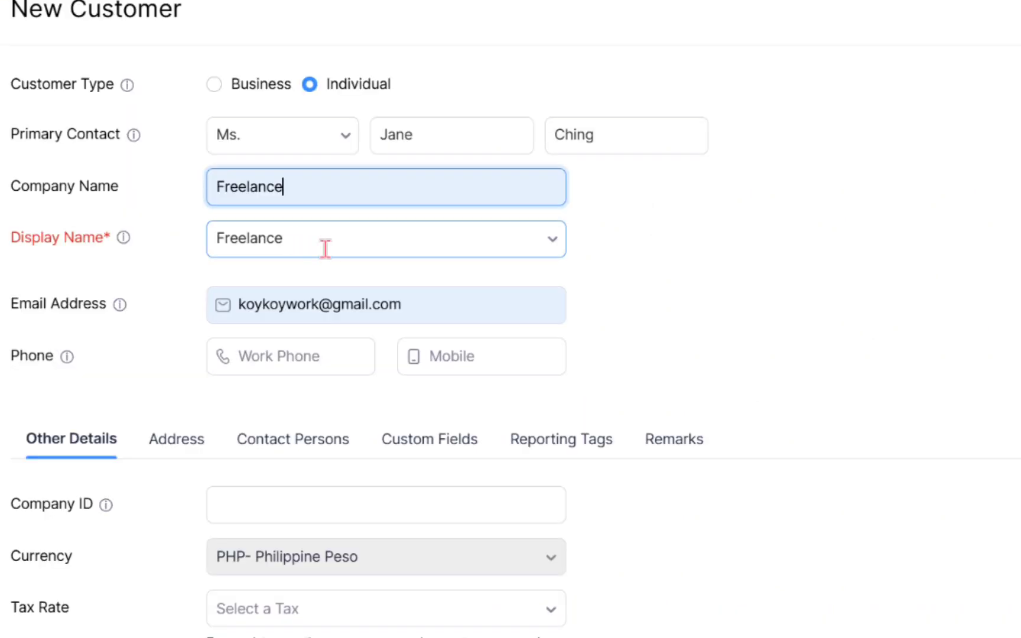
pyautogui.click(327, 280)
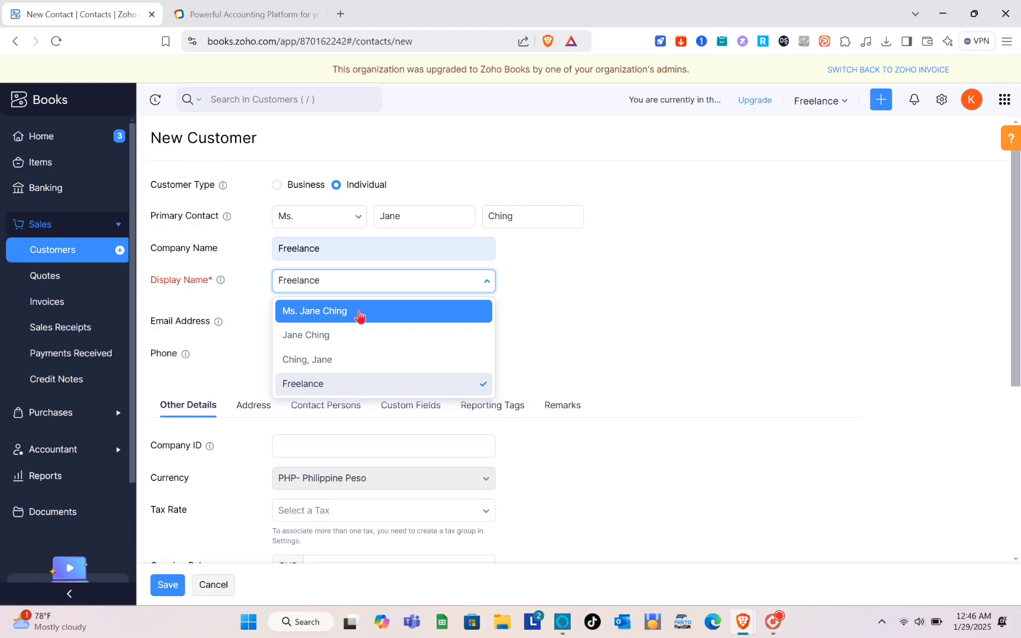
pyautogui.click(354, 291)
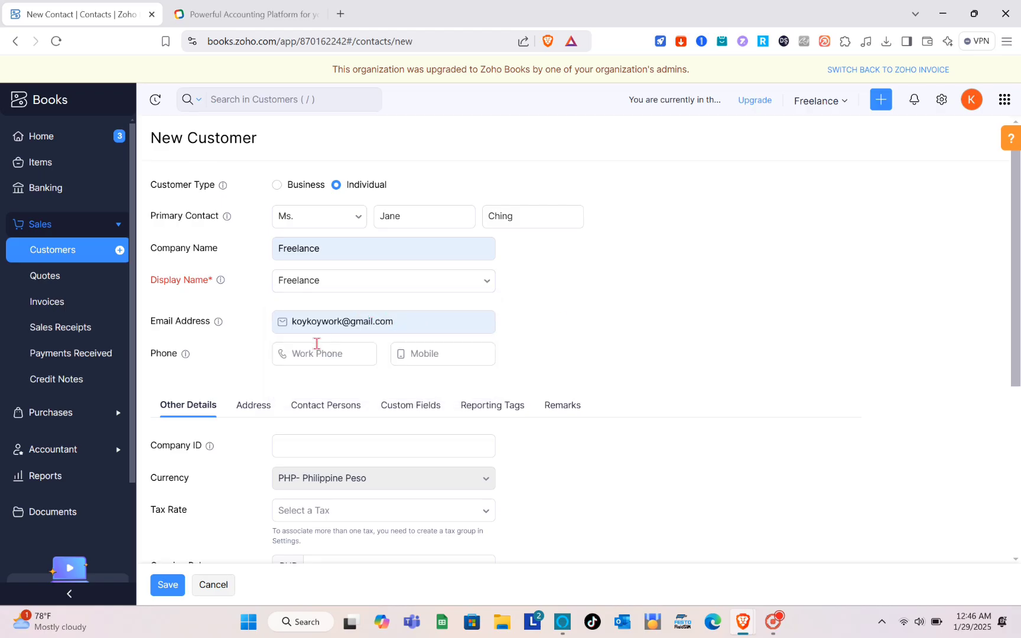
pyautogui.write('416238')
pyautogui.click(415, 354)
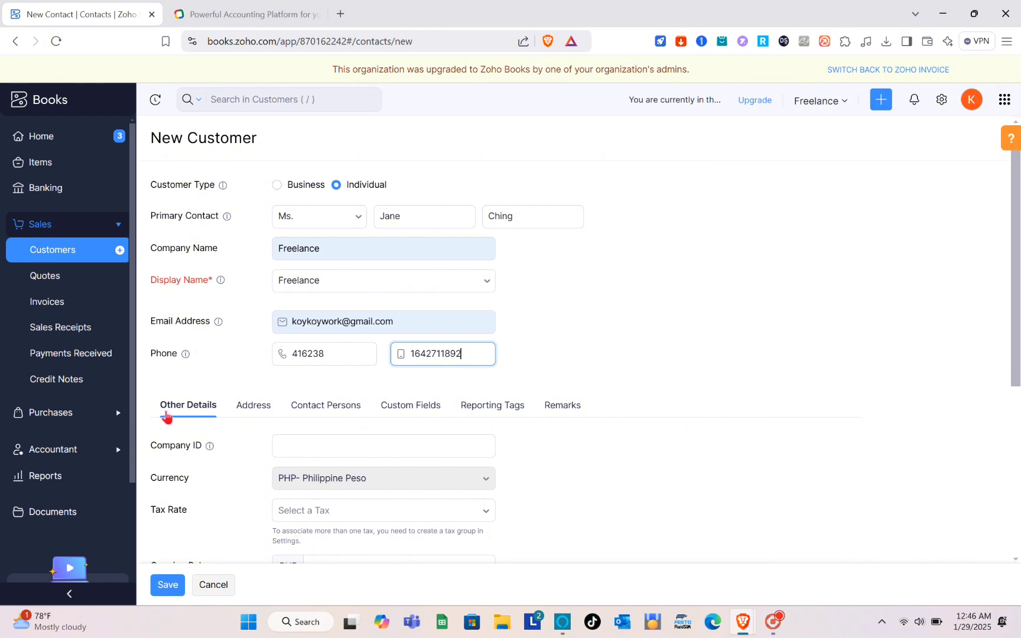
# Set the customer's Company ID to Freelance, leaving the tax rate empty.
pyautogui.scroll(-1, 291, 426)
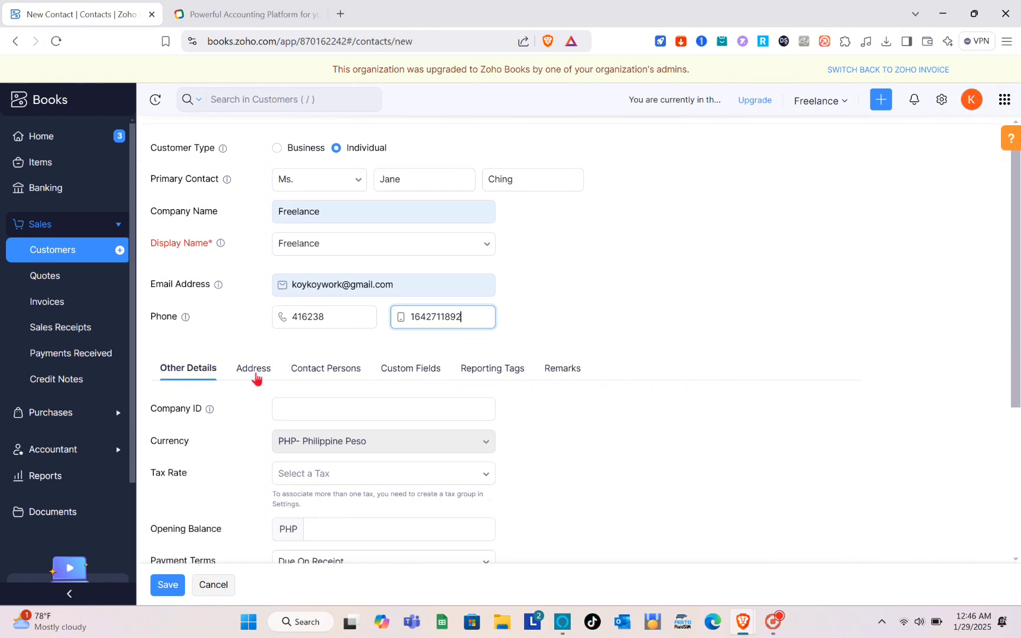
pyautogui.moveTo(209, 414)
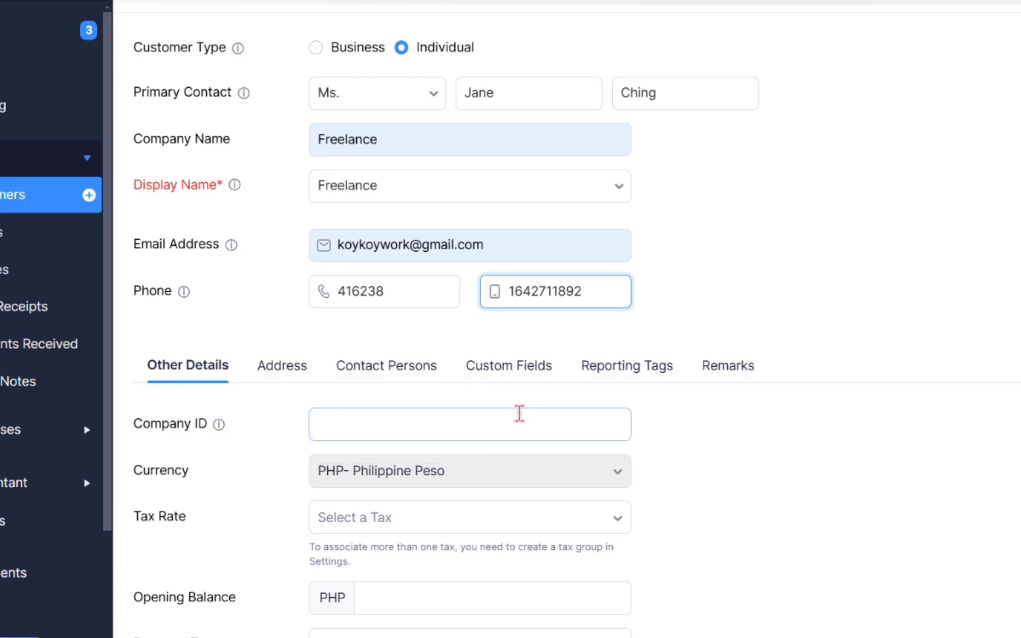
pyautogui.click(442, 406)
pyautogui.scroll(-6, 406, 467)
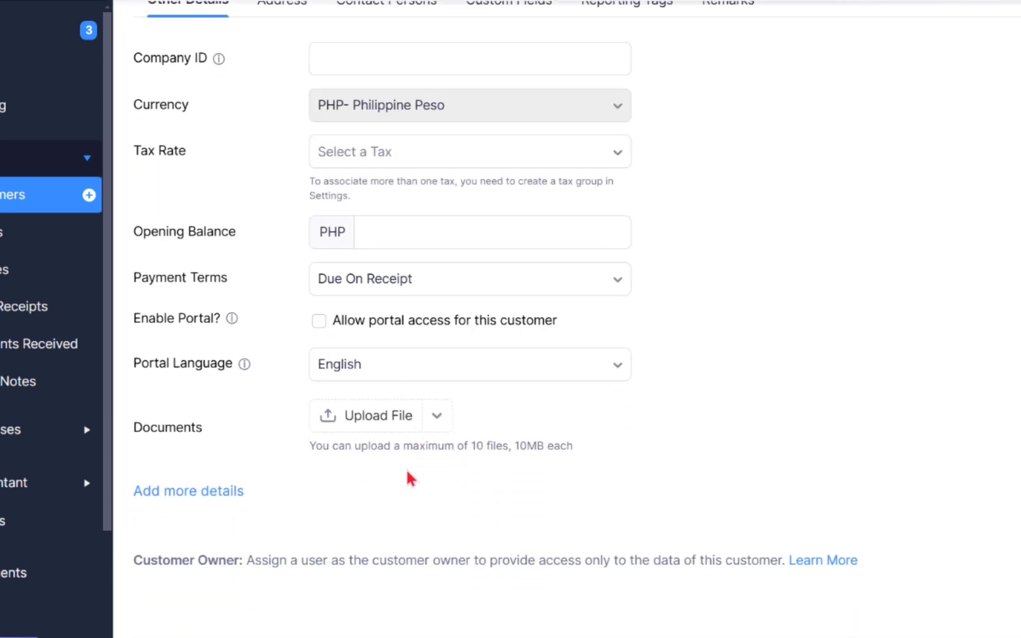
pyautogui.scroll(5, 421, 413)
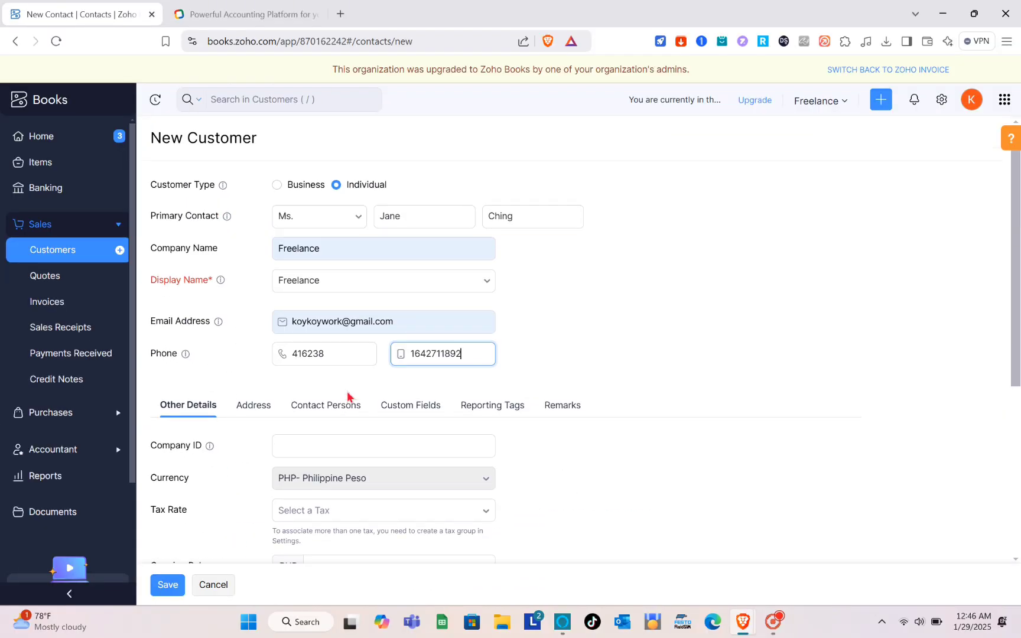
pyautogui.scroll(-5, 348, 396)
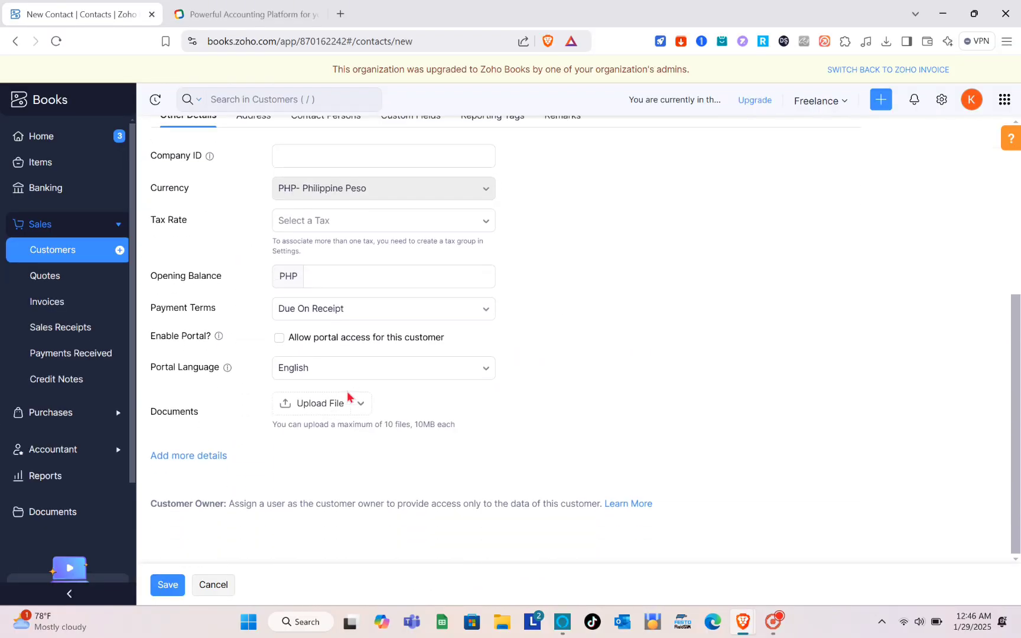
pyautogui.scroll(2, 320, 371)
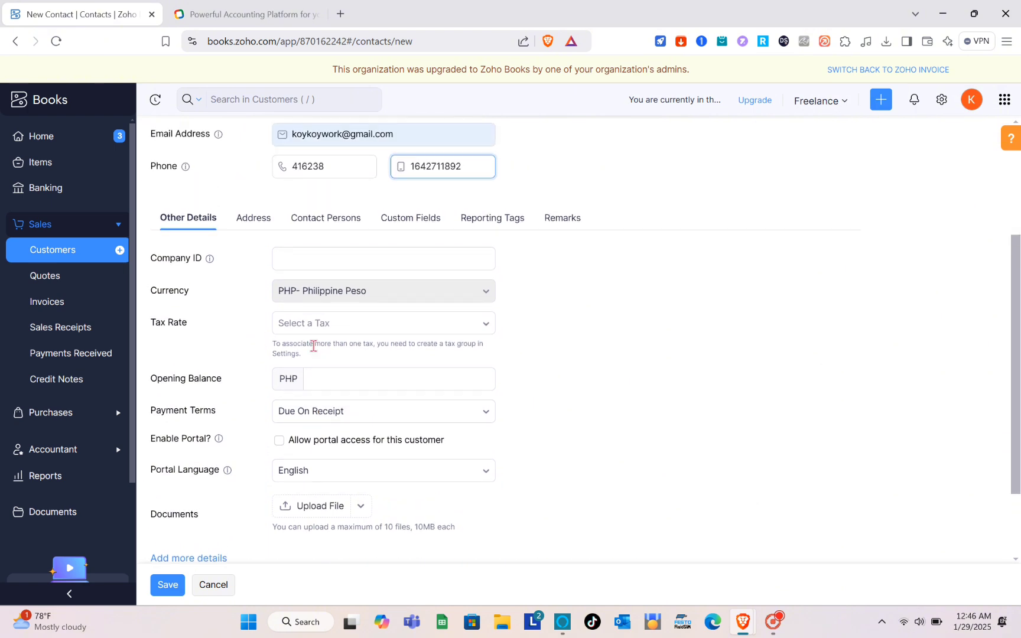
pyautogui.click(295, 267)
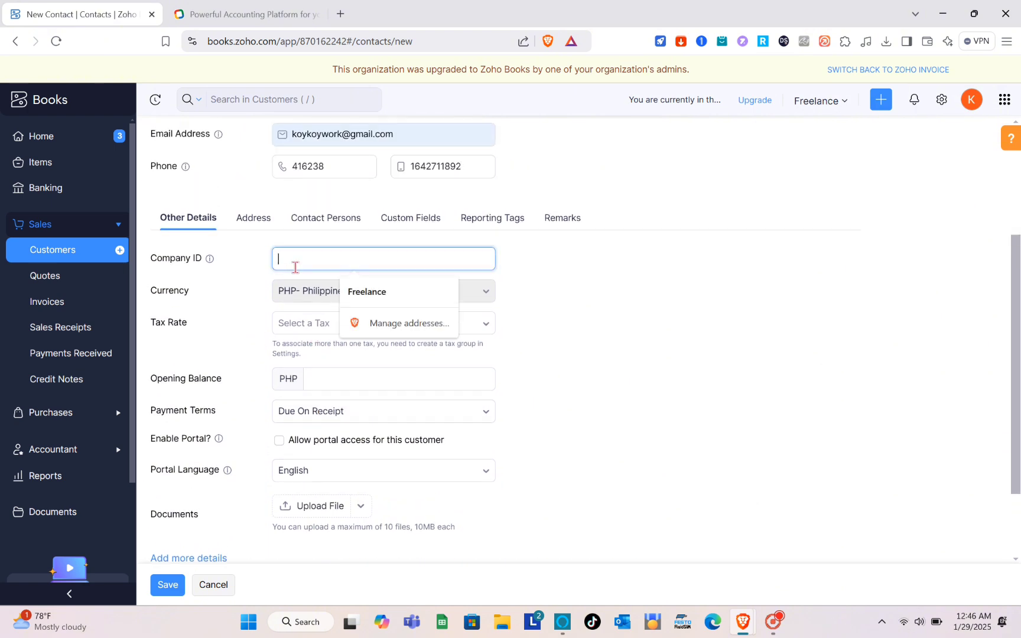
pyautogui.click(372, 292)
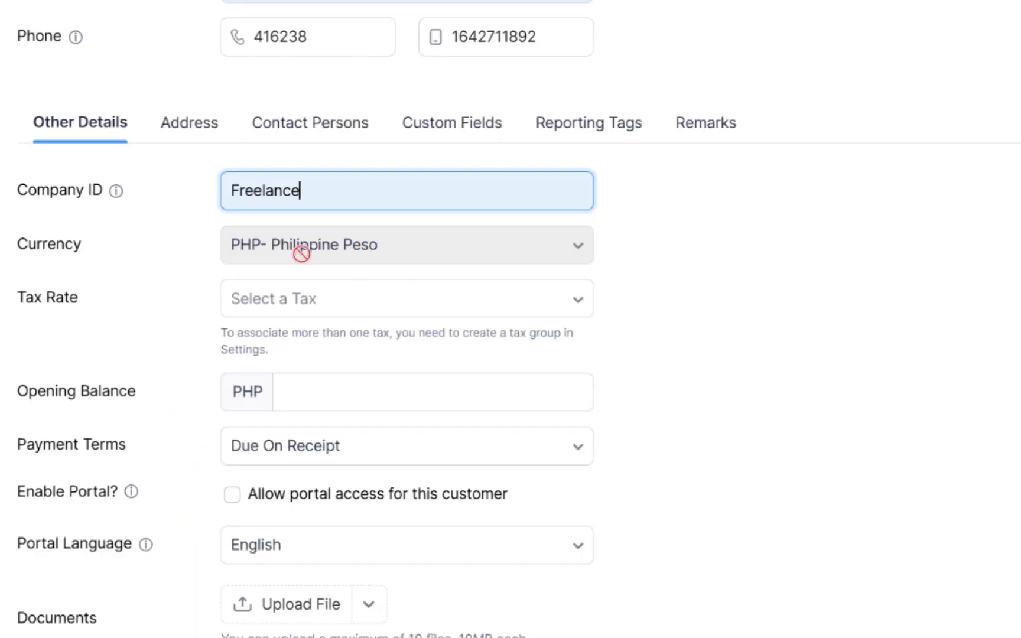
pyautogui.click(324, 319)
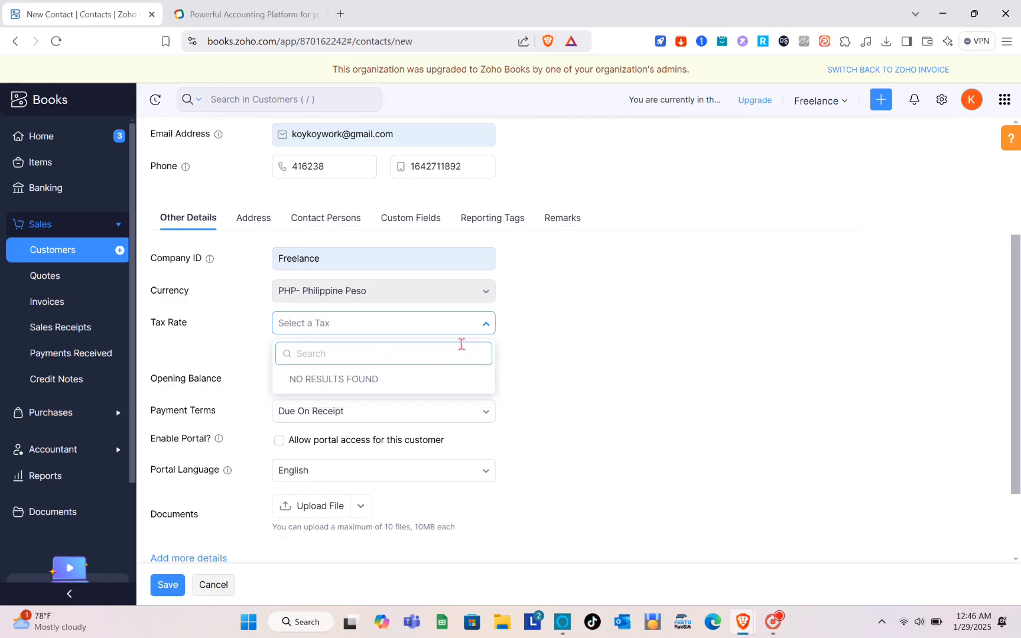
pyautogui.click(594, 381)
# Enter an opening balance of PHP 298100 and choose Net 15 payment terms.
pyautogui.click(426, 376)
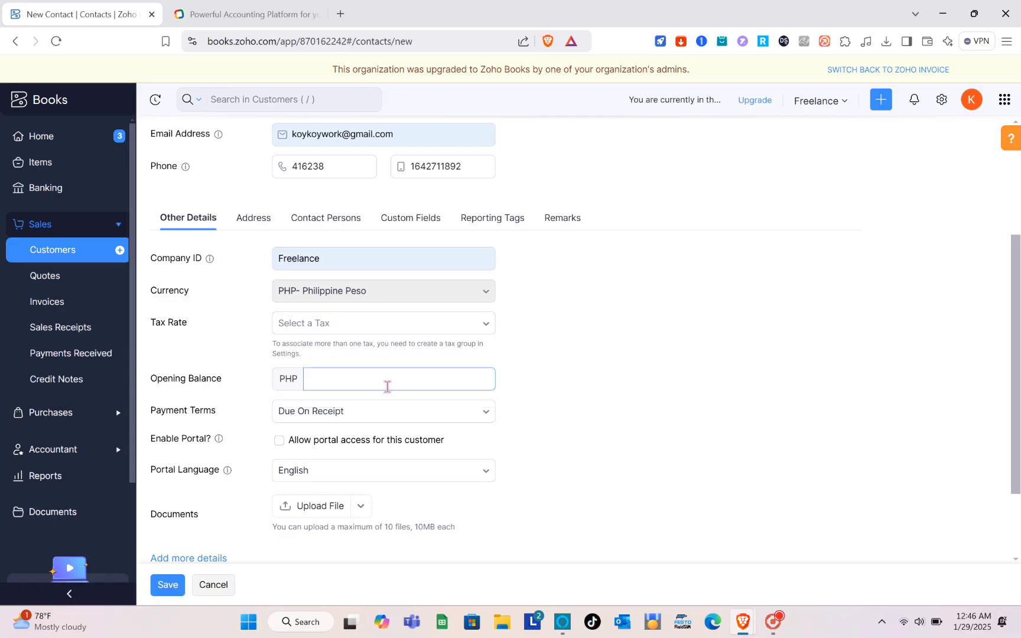
pyautogui.click(364, 413)
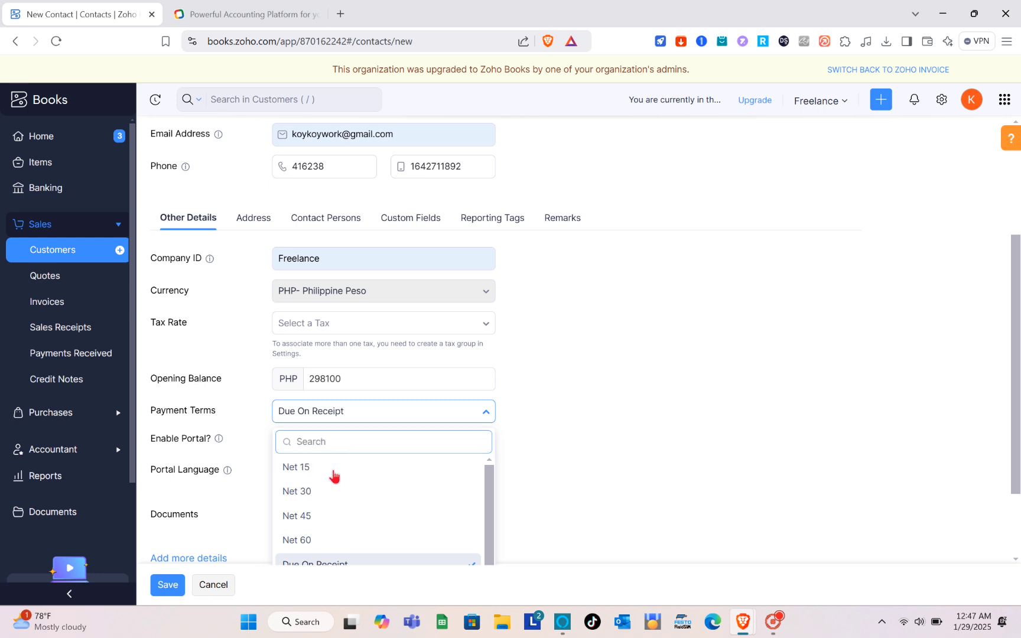
pyautogui.click(334, 470)
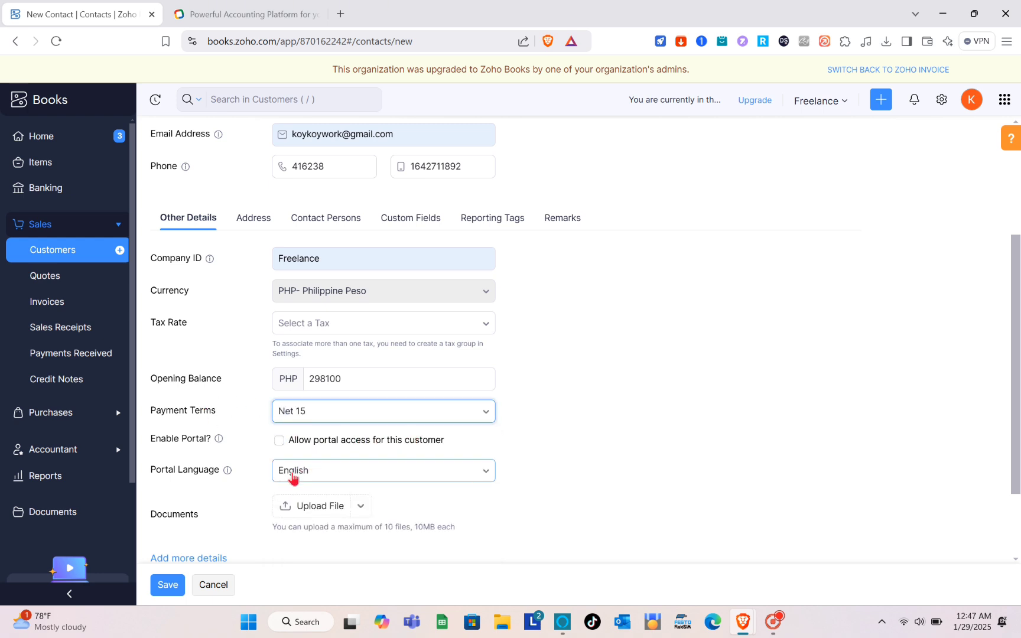
pyautogui.scroll(-1, 328, 499)
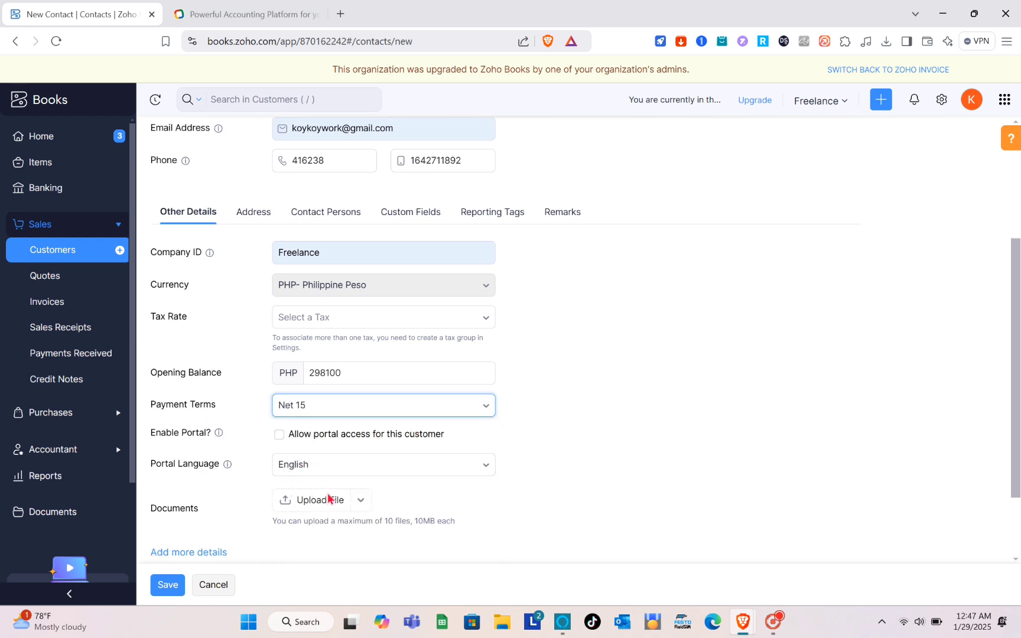
# Save the Freelance customer and review its overview: PHP298,100.00 receivables, Net 15 terms.
pyautogui.click(169, 586)
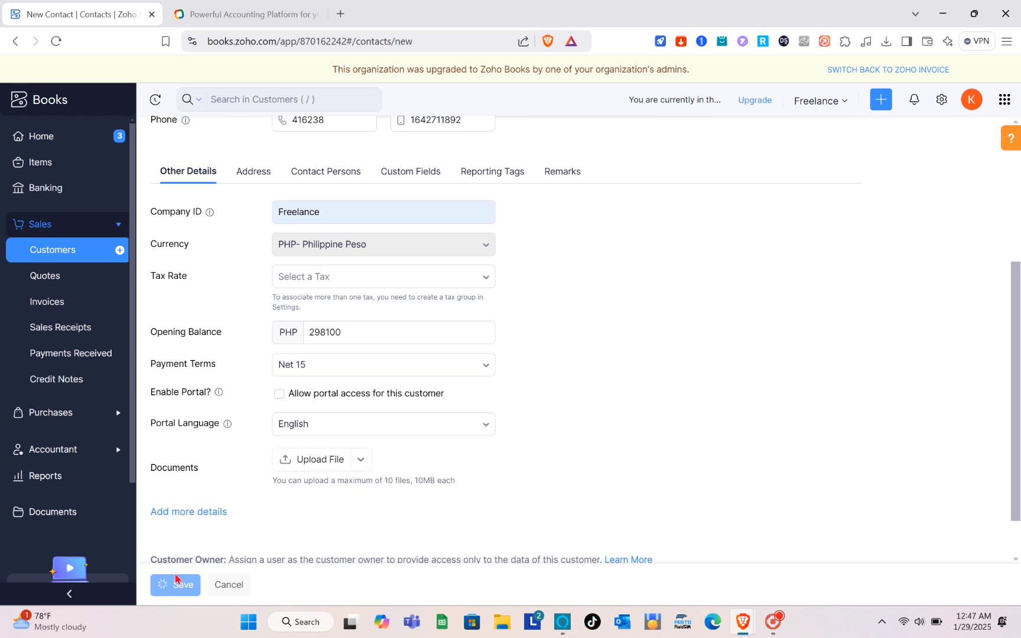
pyautogui.scroll(-2, 513, 415)
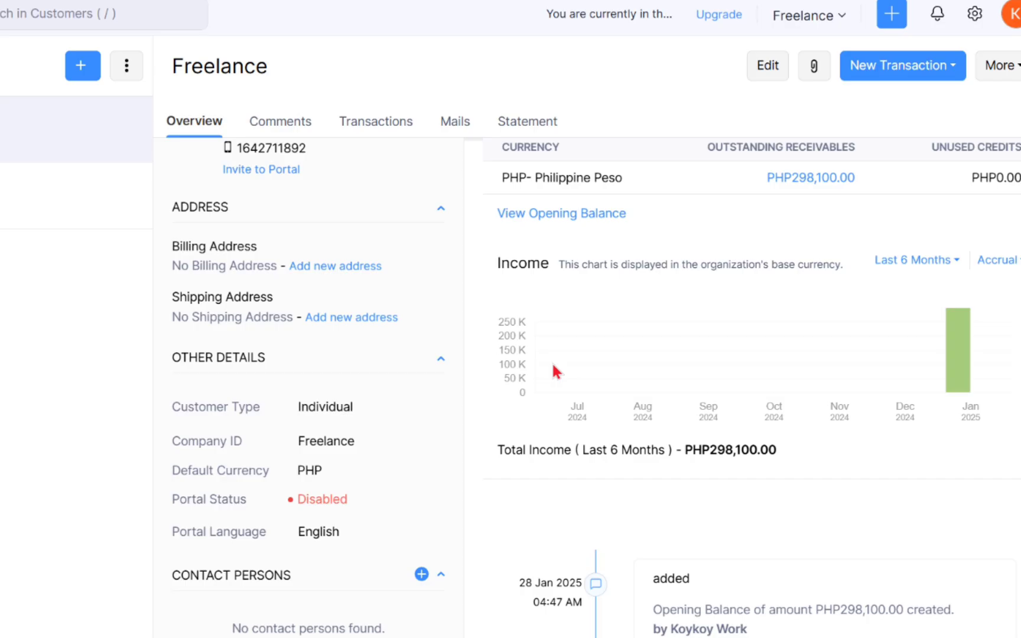
pyautogui.scroll(-2, 753, 365)
pyautogui.scroll(-3, 715, 379)
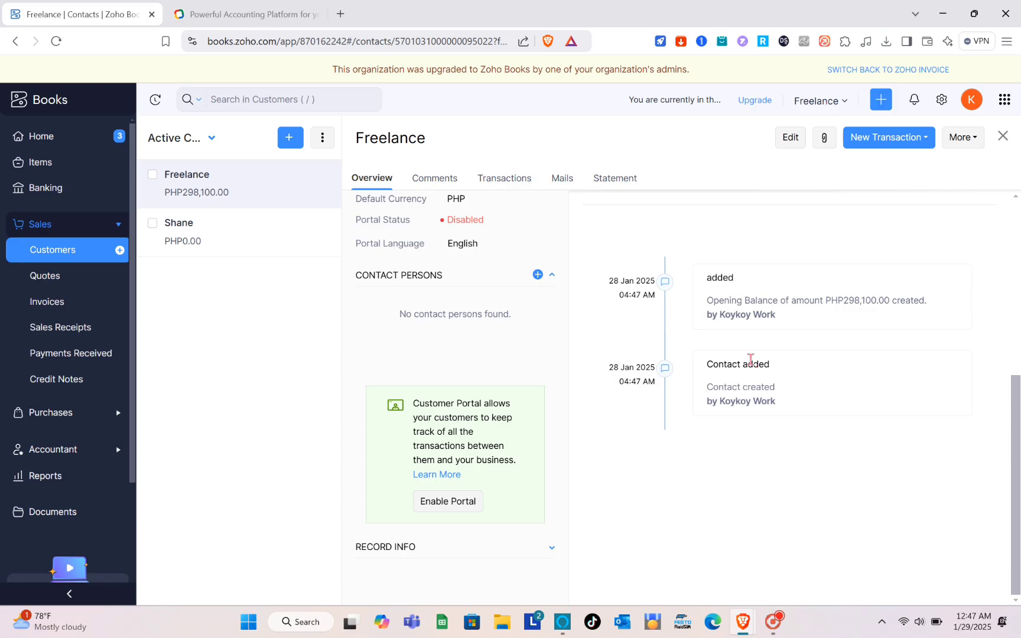
pyautogui.scroll(5, 713, 368)
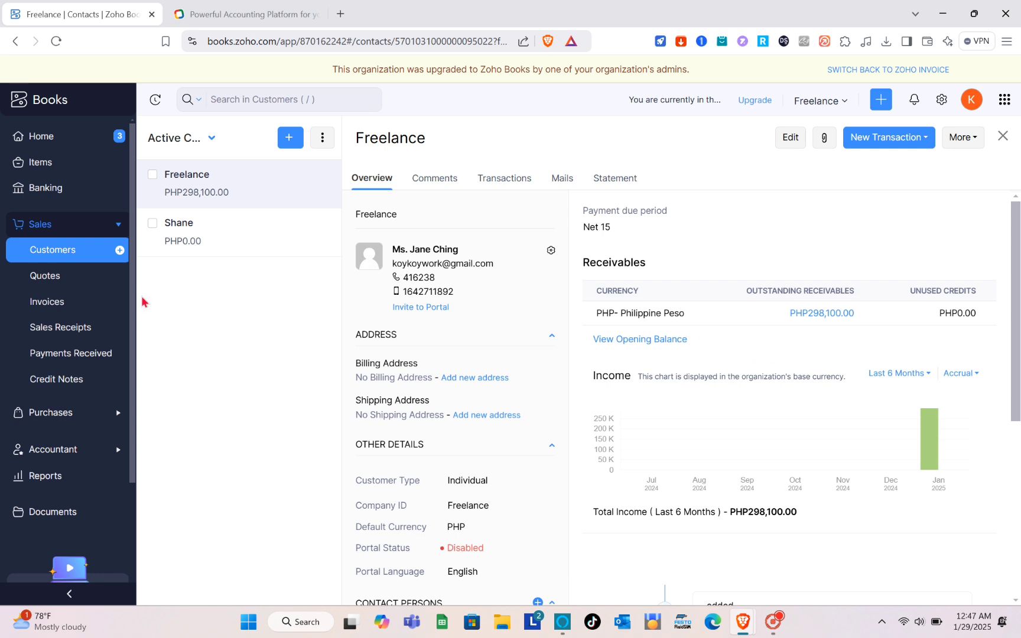
# Begin a new invoice from the Invoices list, bringing up the transaction preferences prompt.
pyautogui.click(56, 308)
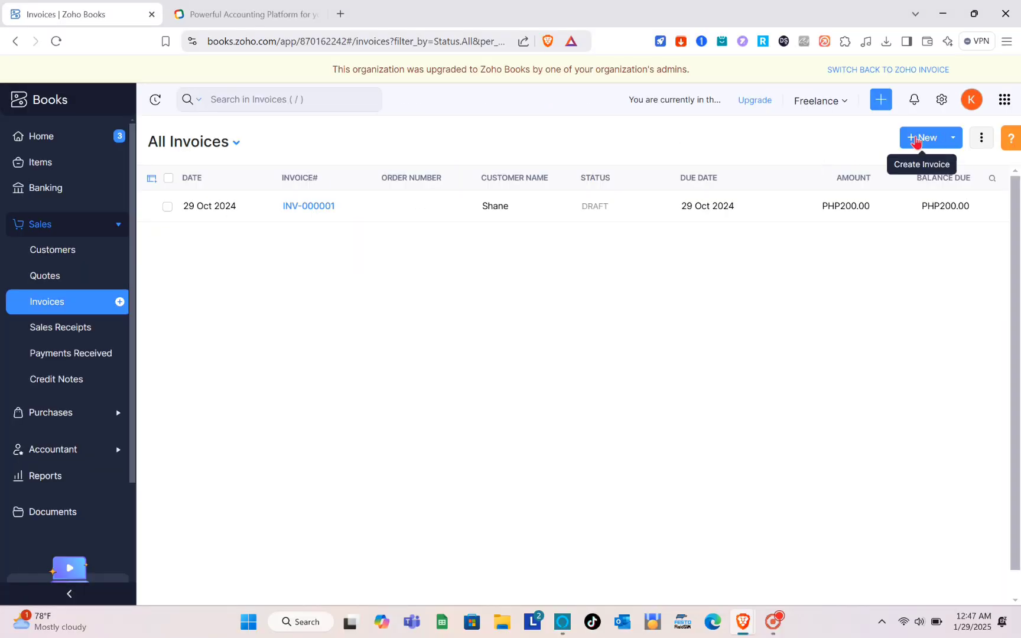
pyautogui.click(916, 141)
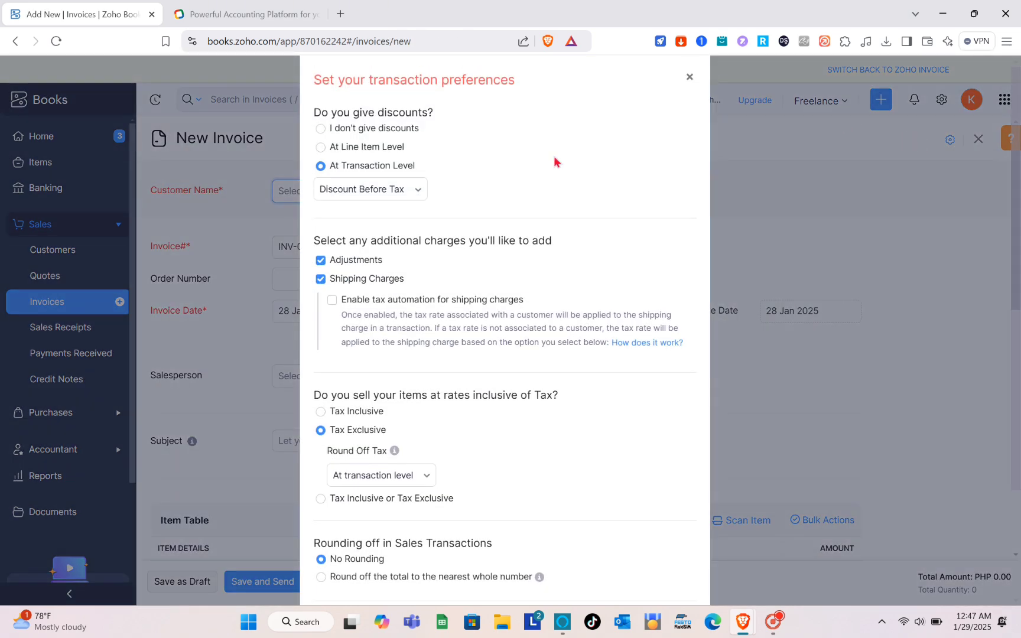
pyautogui.scroll(-3, 415, 205)
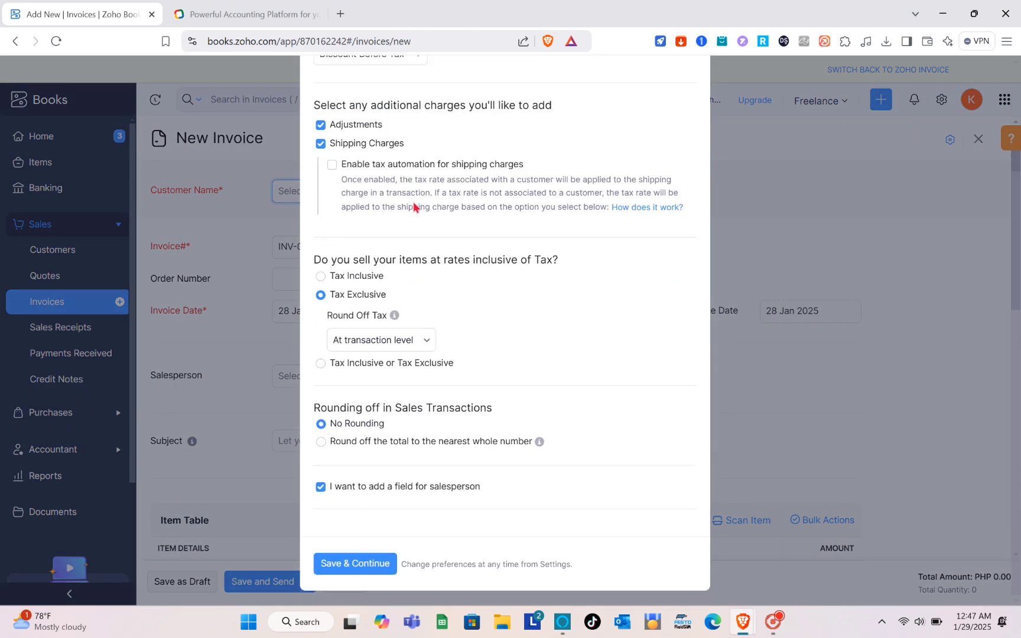
# Accept the transaction preferences and bill the new invoice to the Freelance customer.
pyautogui.click(359, 568)
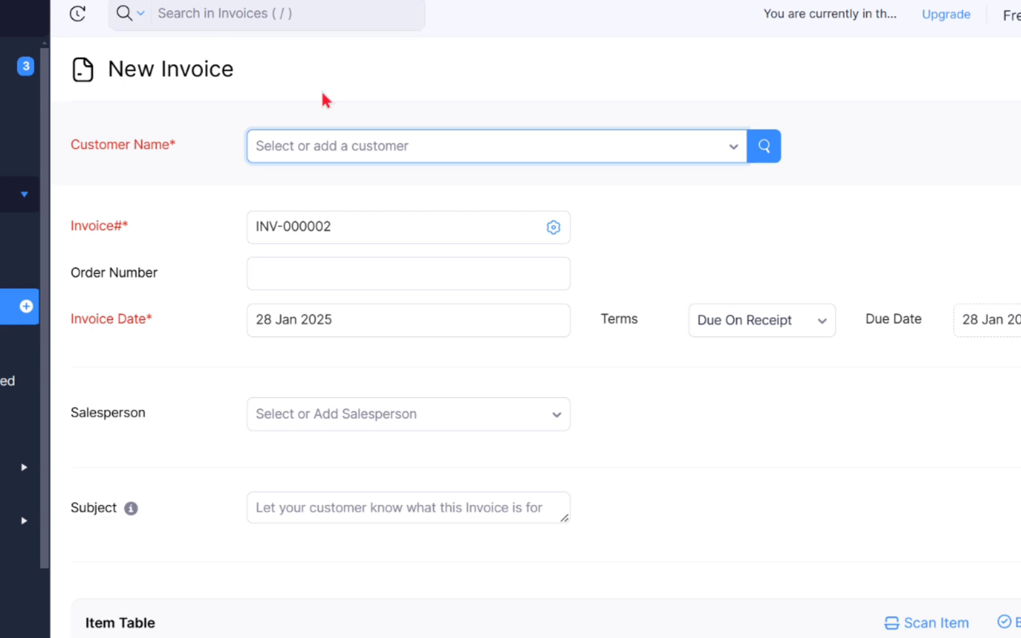
pyautogui.click(356, 155)
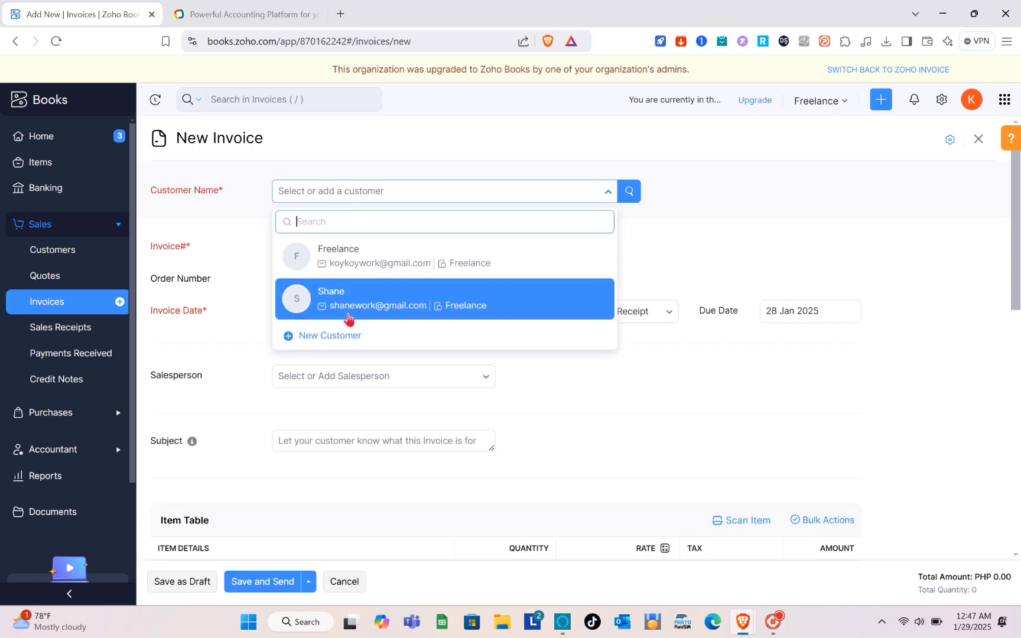
pyautogui.scroll(-1, 347, 324)
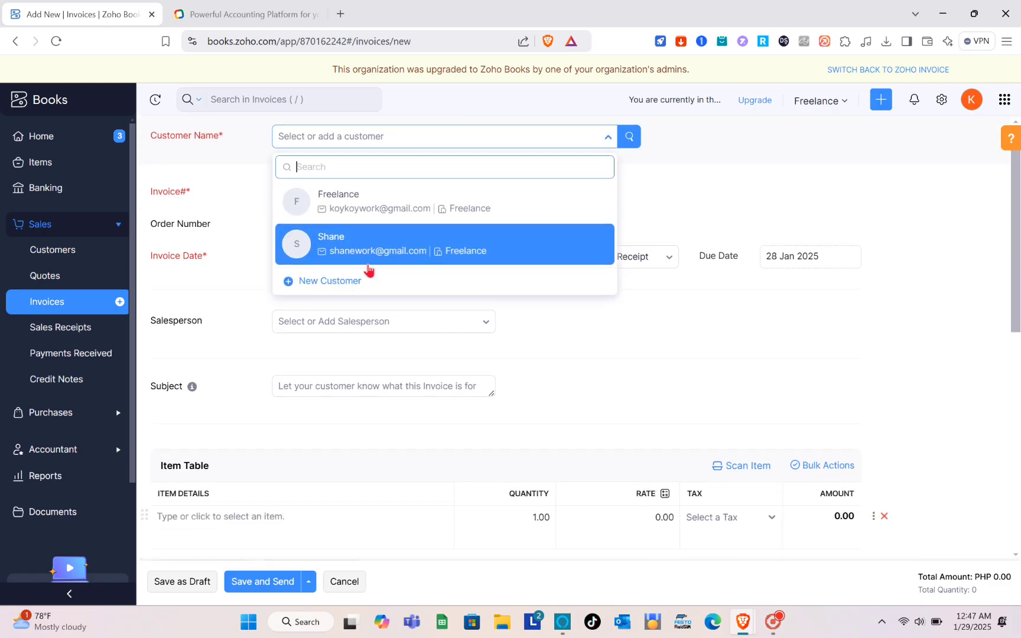
pyautogui.click(353, 201)
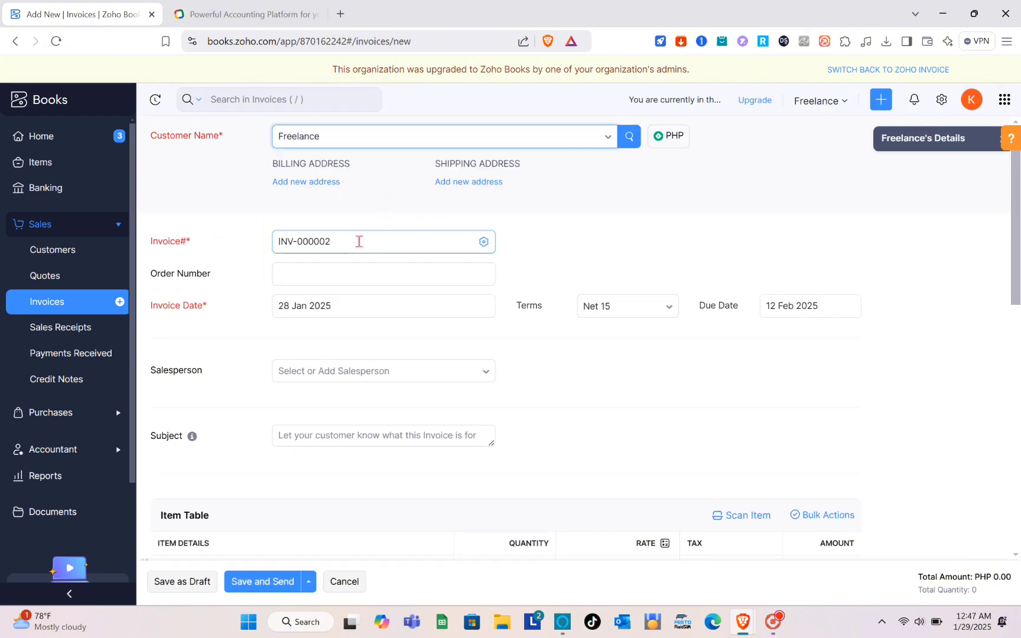
# Enter the subject 'Payment', leaving salesperson empty, and bring up the item list.
pyautogui.click(321, 273)
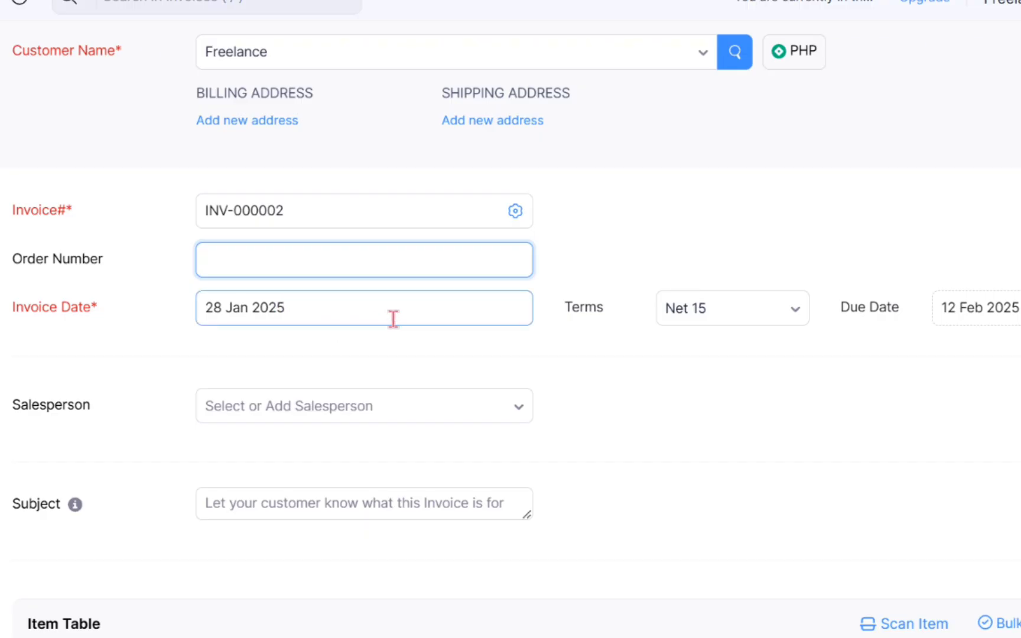
pyautogui.scroll(-2, 390, 317)
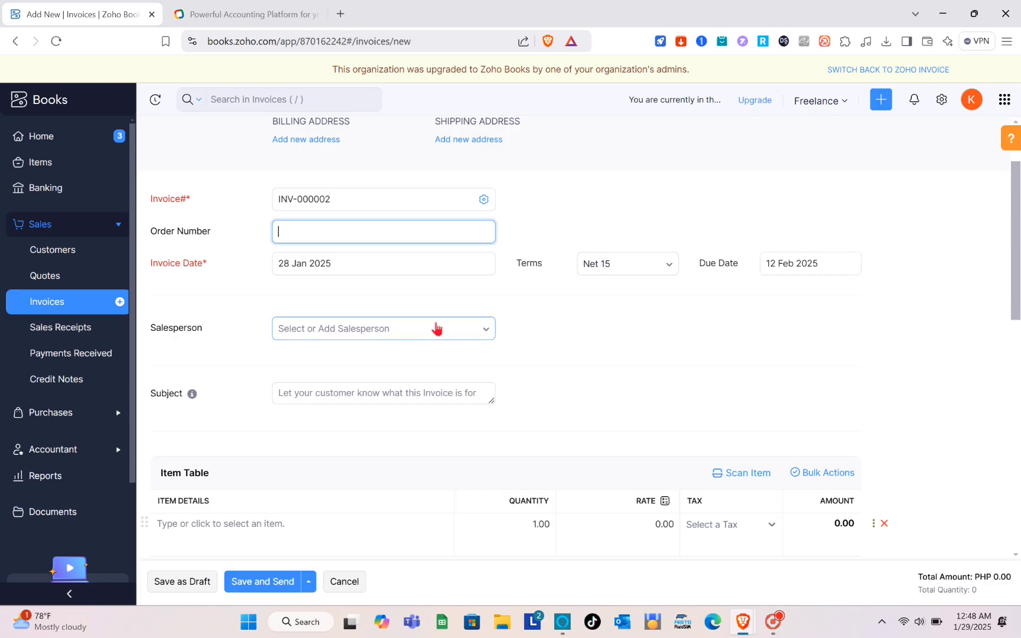
pyautogui.click(368, 297)
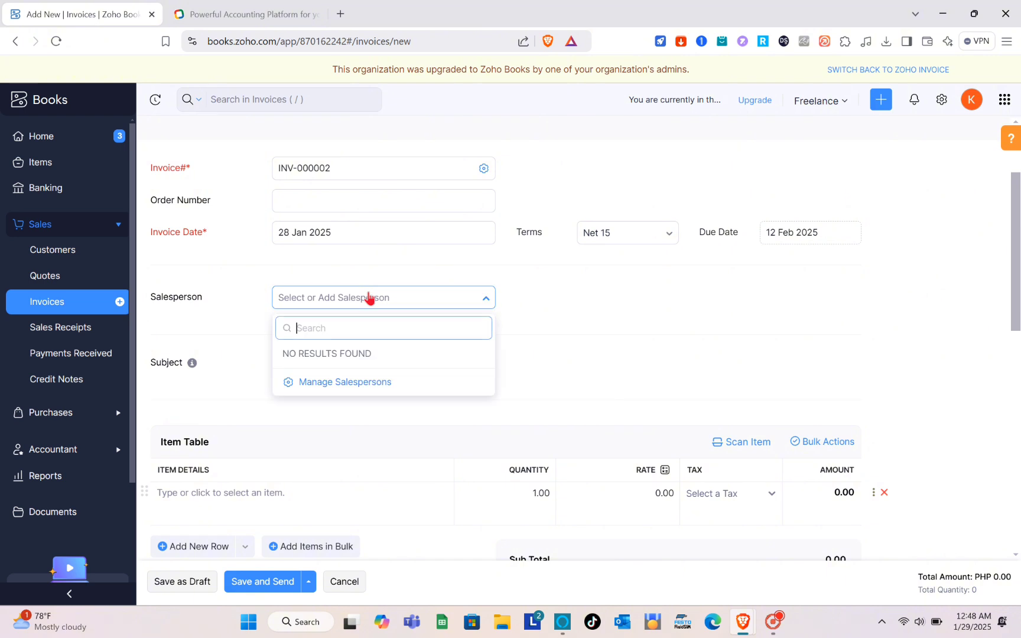
pyautogui.click(575, 338)
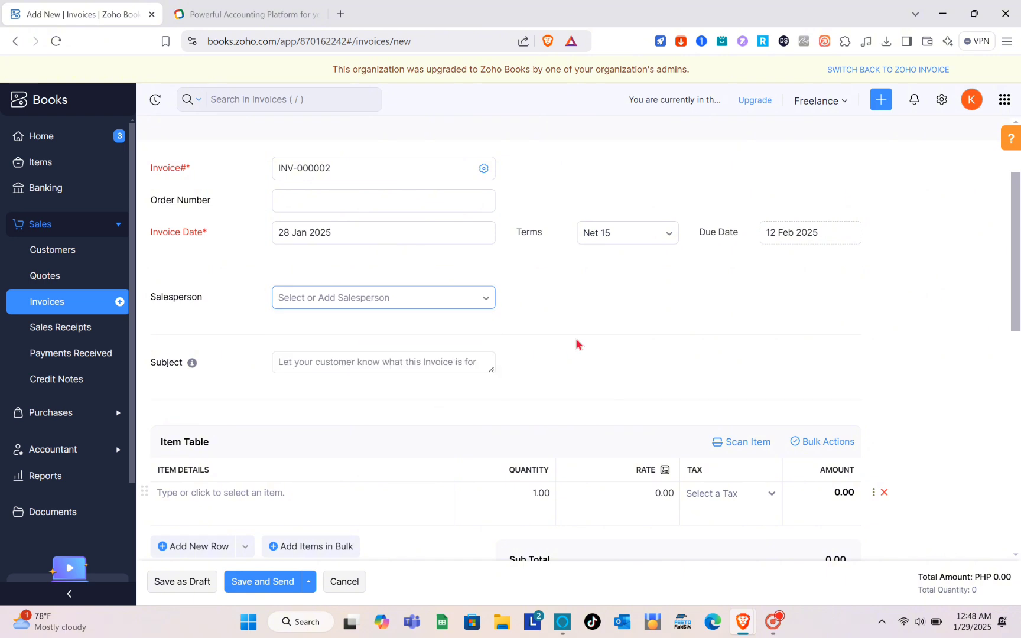
pyautogui.click(394, 364)
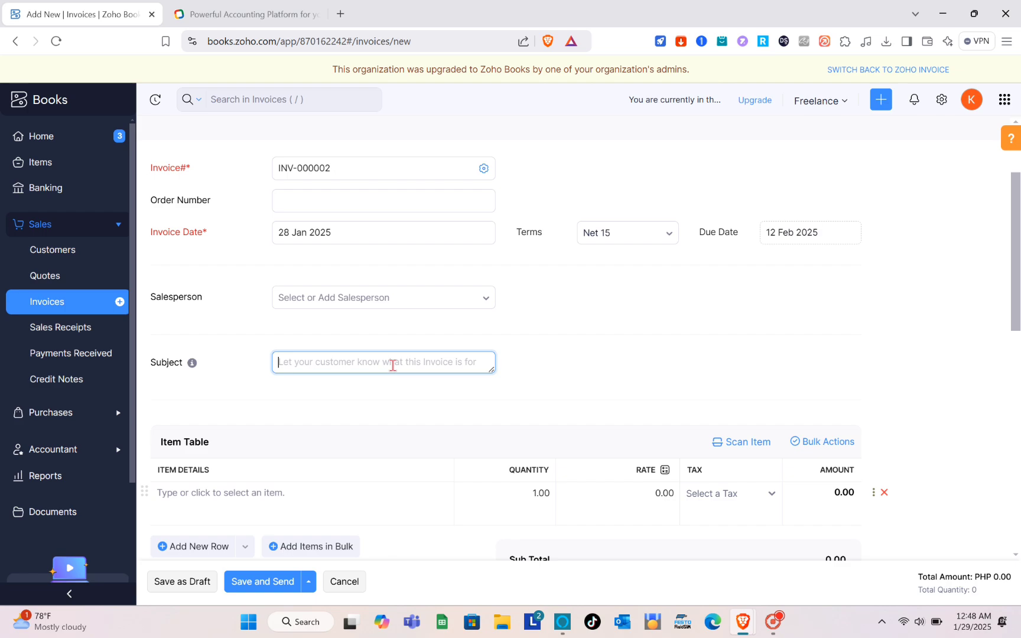
pyautogui.write('Paym')
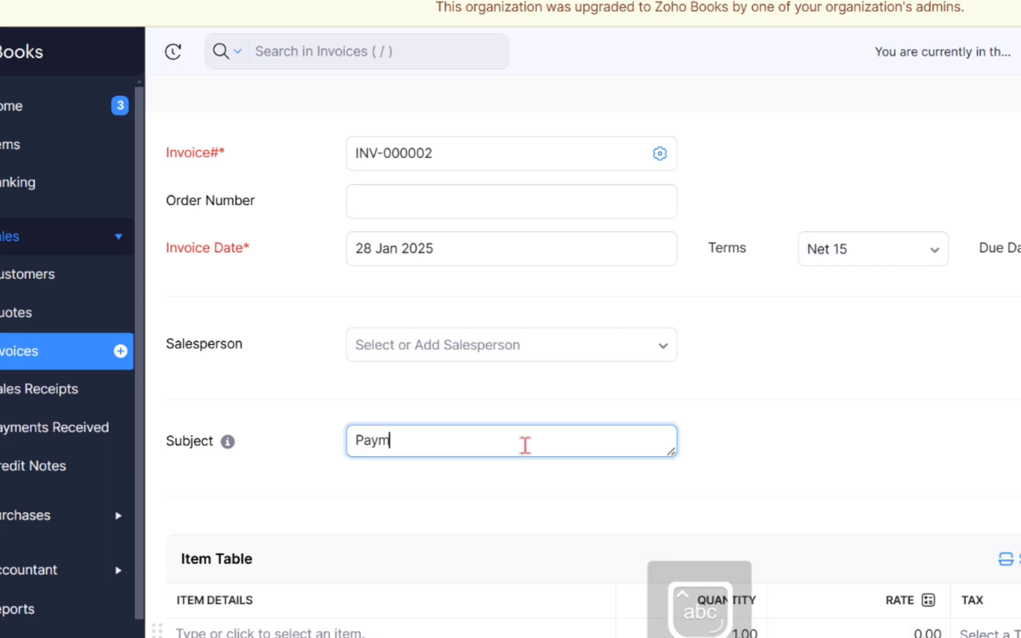
pyautogui.write('ent')
pyautogui.scroll(-3, 543, 490)
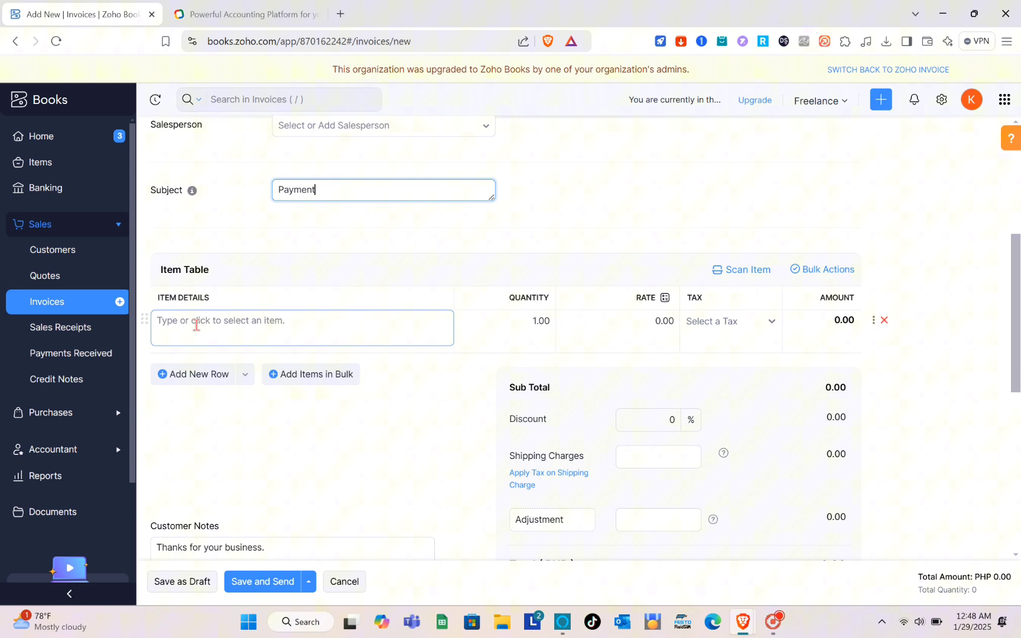
pyautogui.click(206, 324)
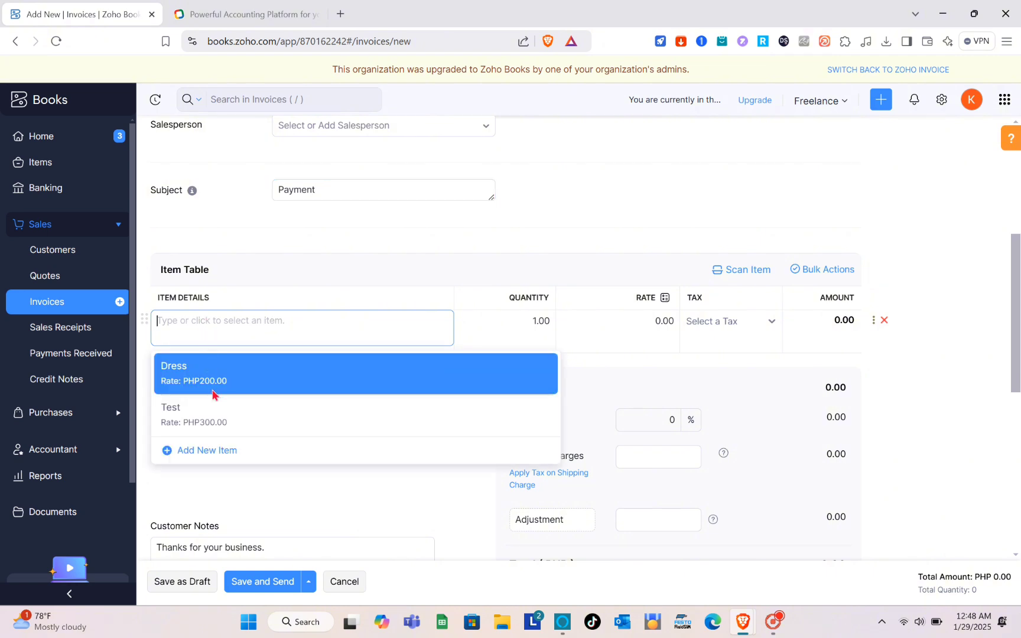
# Add the Test item to the invoice with no tax and remove the empty second row.
pyautogui.click(221, 417)
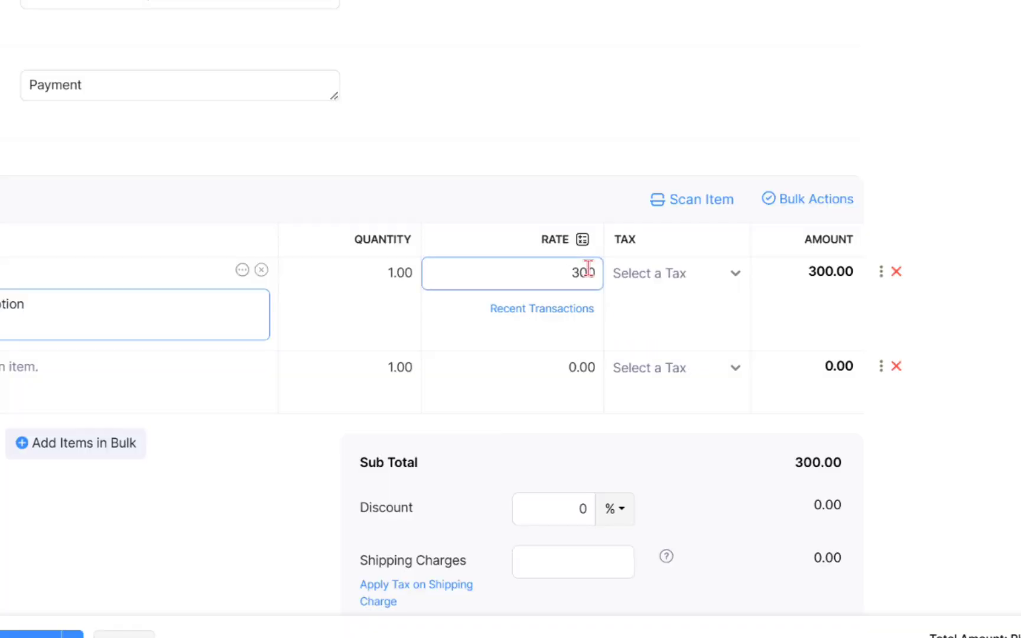
pyautogui.click(685, 280)
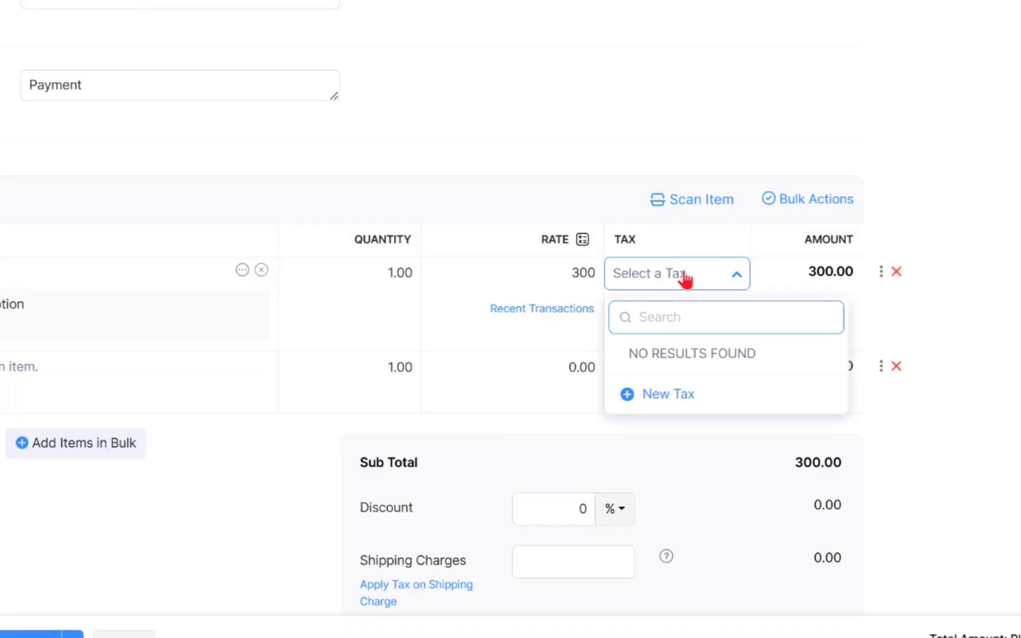
pyautogui.click(685, 281)
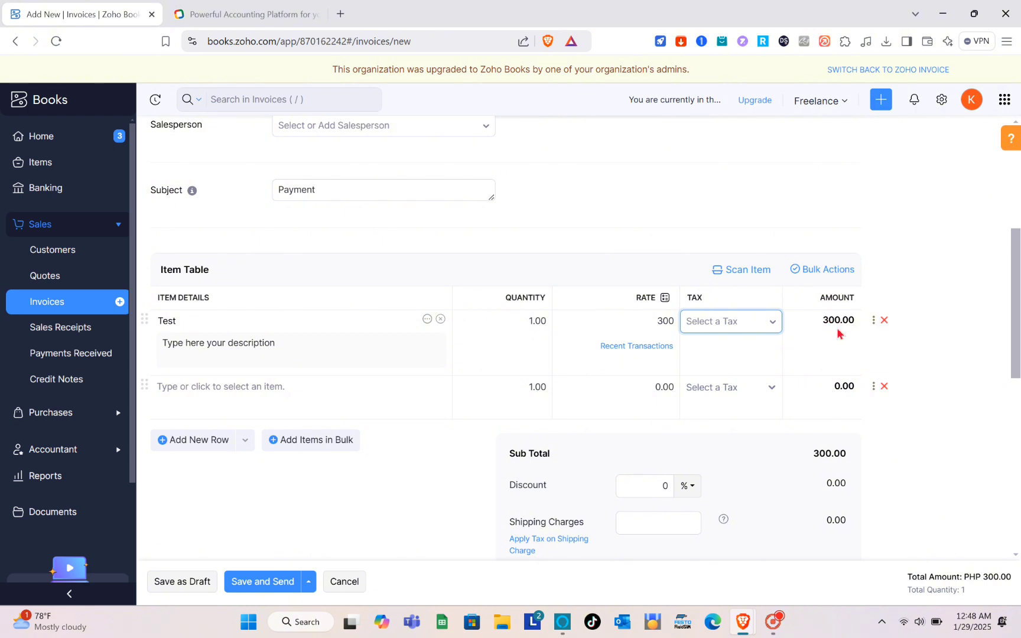
pyautogui.click(260, 394)
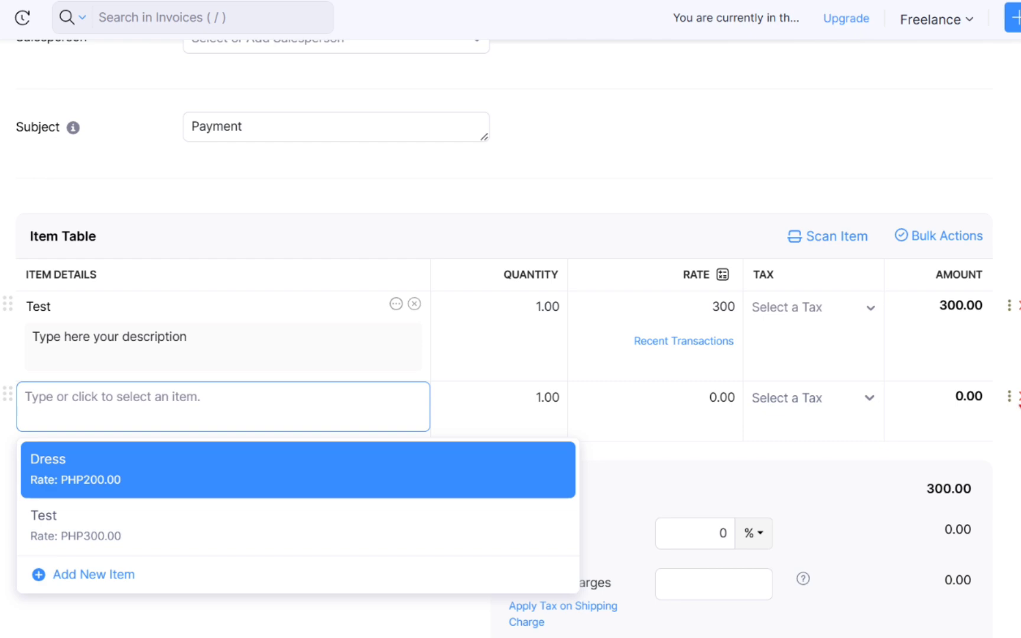
pyautogui.click(1018, 398)
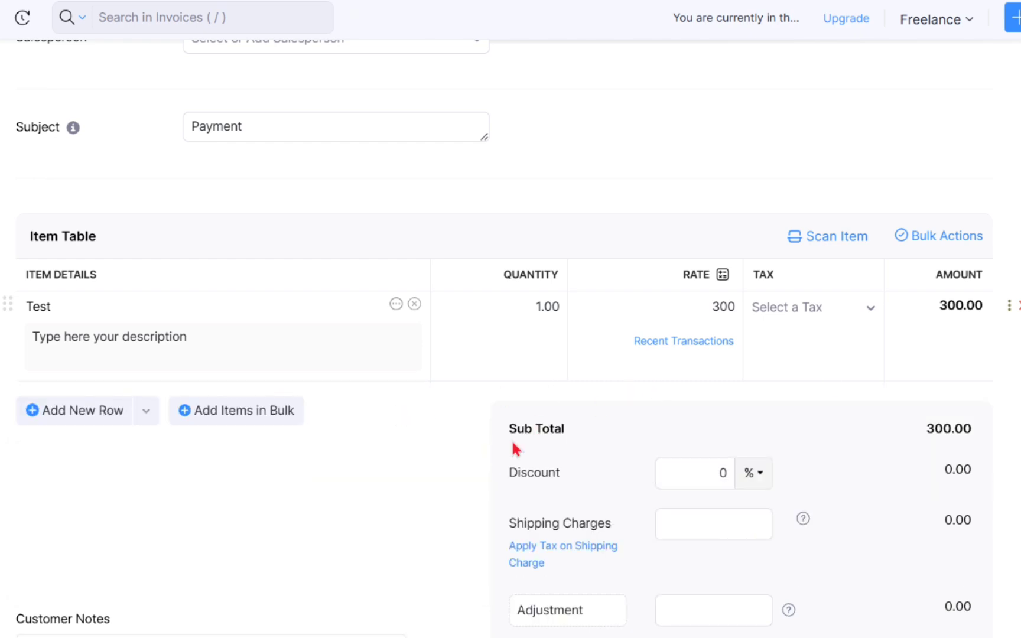
pyautogui.scroll(-2, 515, 447)
# Apply a 2% discount and 0 shipping charges, bringing the total to PHP 294.00.
pyautogui.click(713, 474)
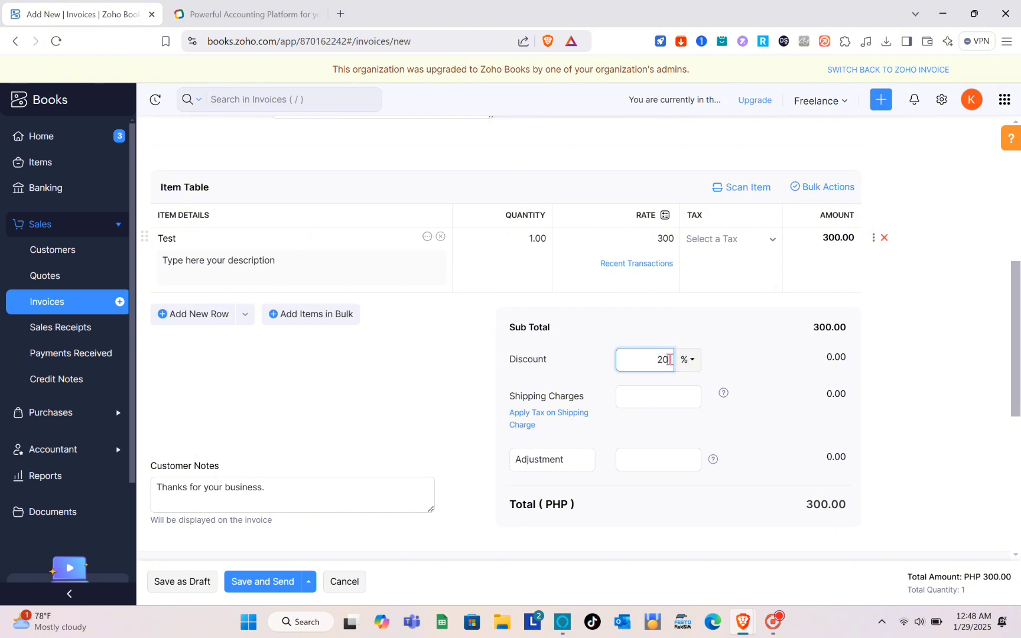
pyautogui.click(621, 394)
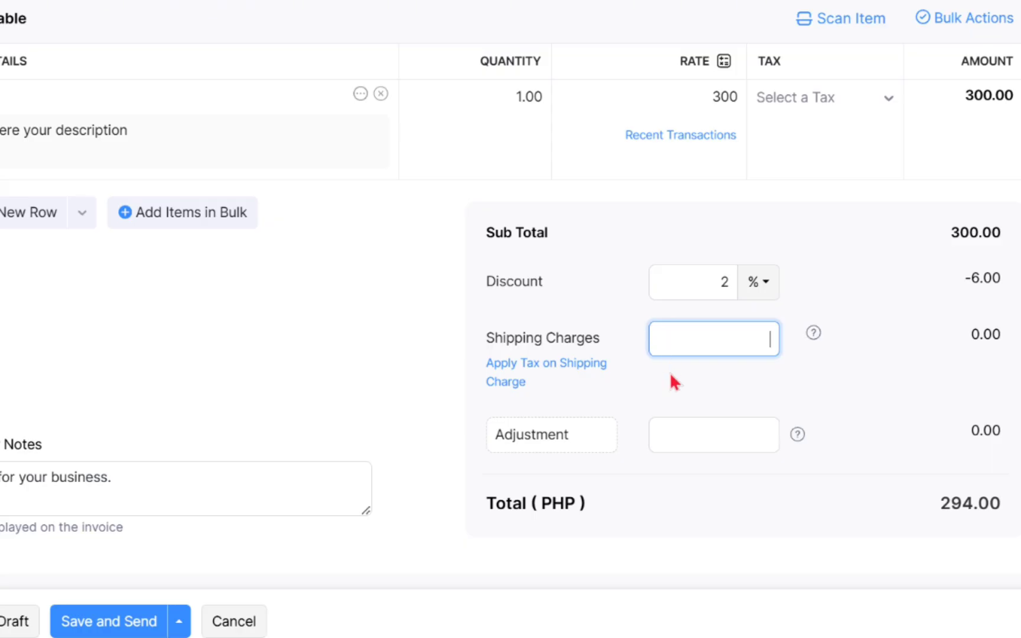
pyautogui.write('0')
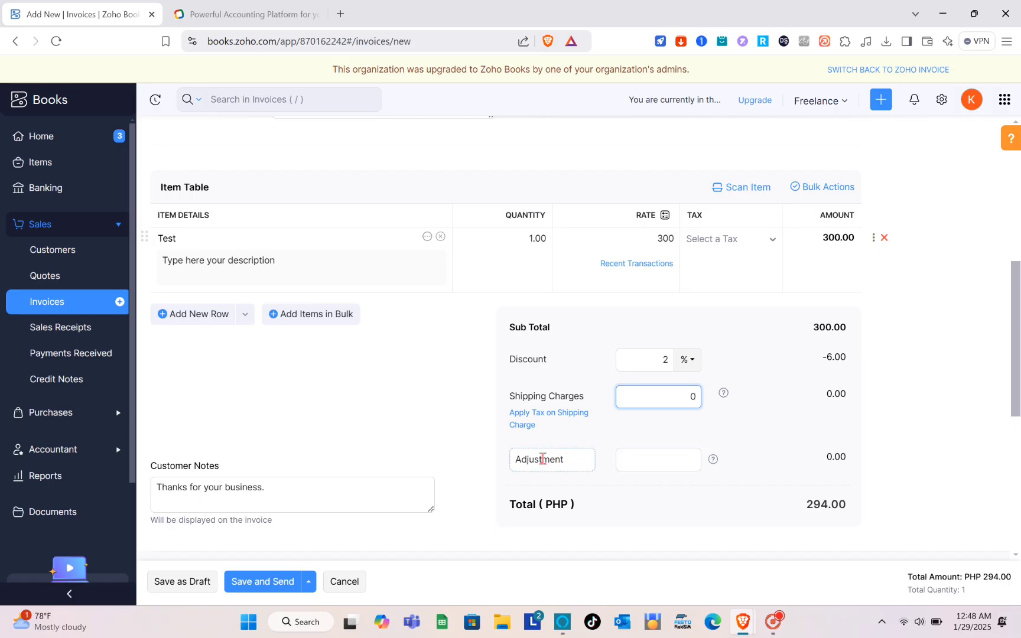
pyautogui.scroll(-2, 628, 451)
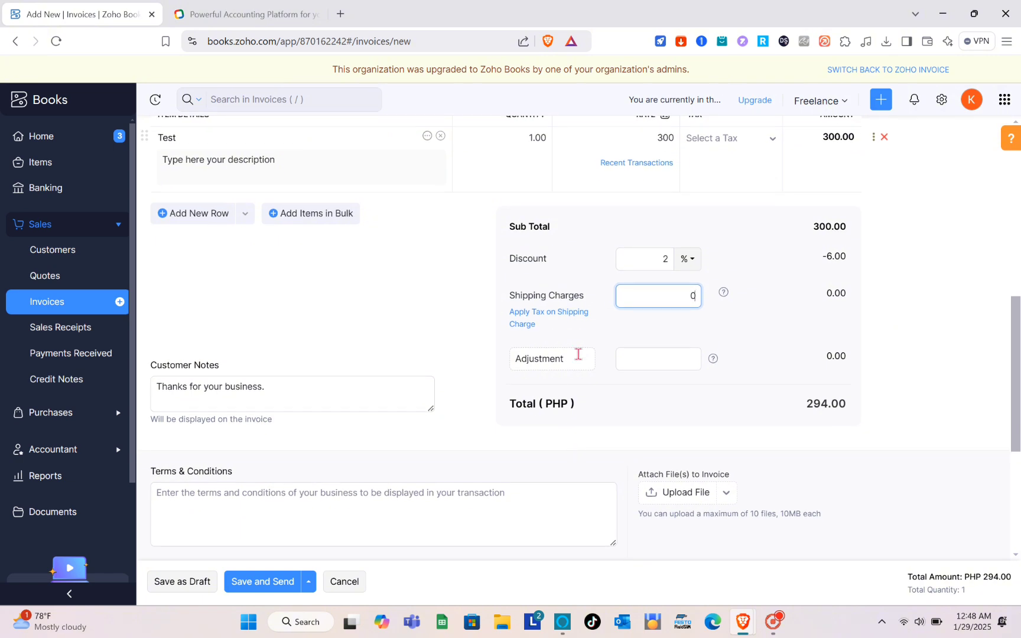
pyautogui.scroll(-2, 723, 360)
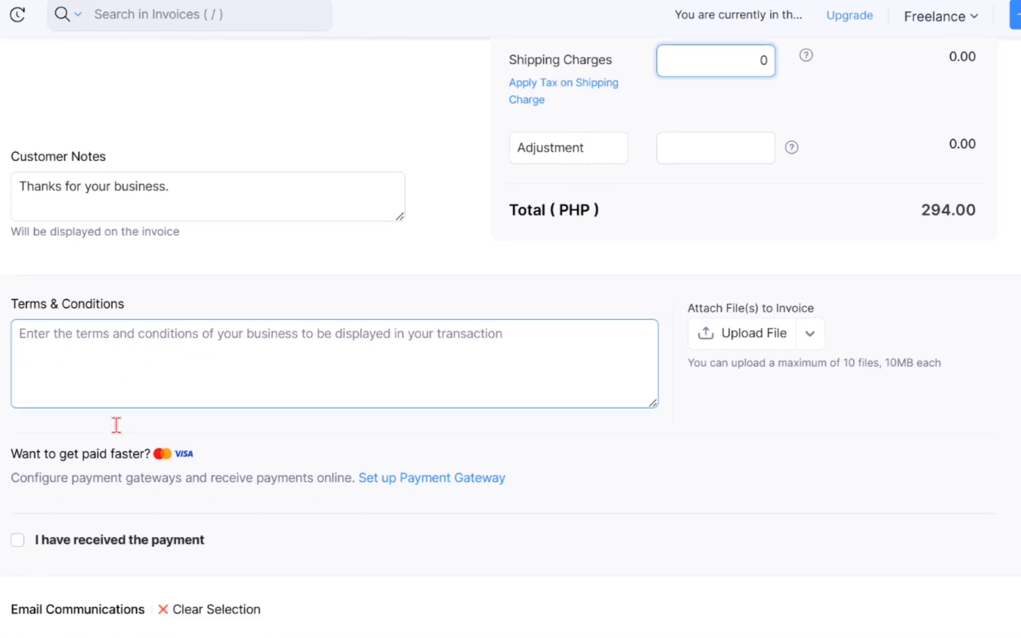
pyautogui.scroll(-2, 295, 444)
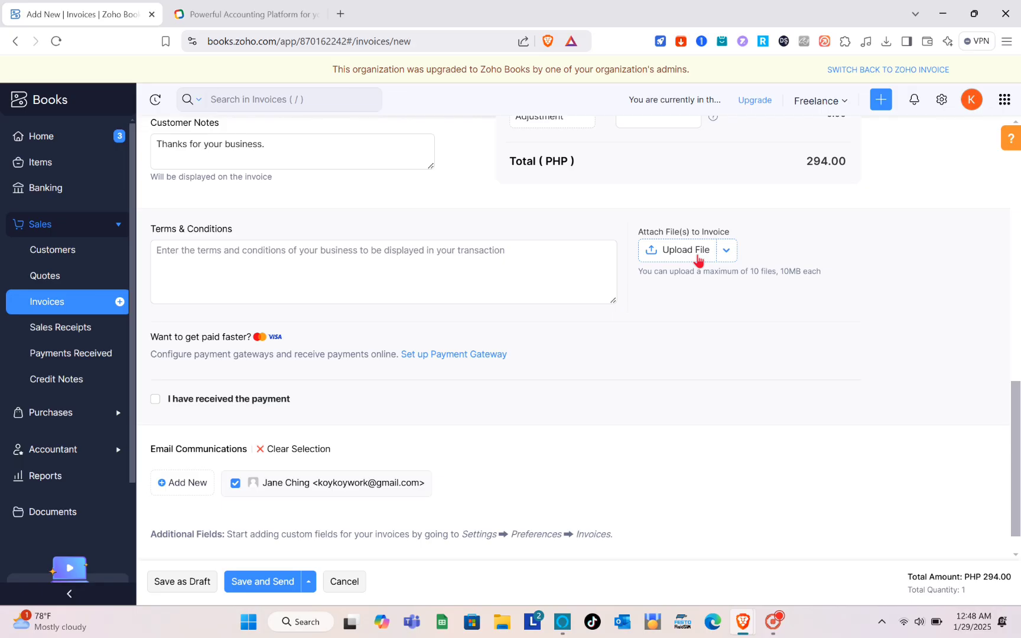
pyautogui.scroll(-1, 772, 236)
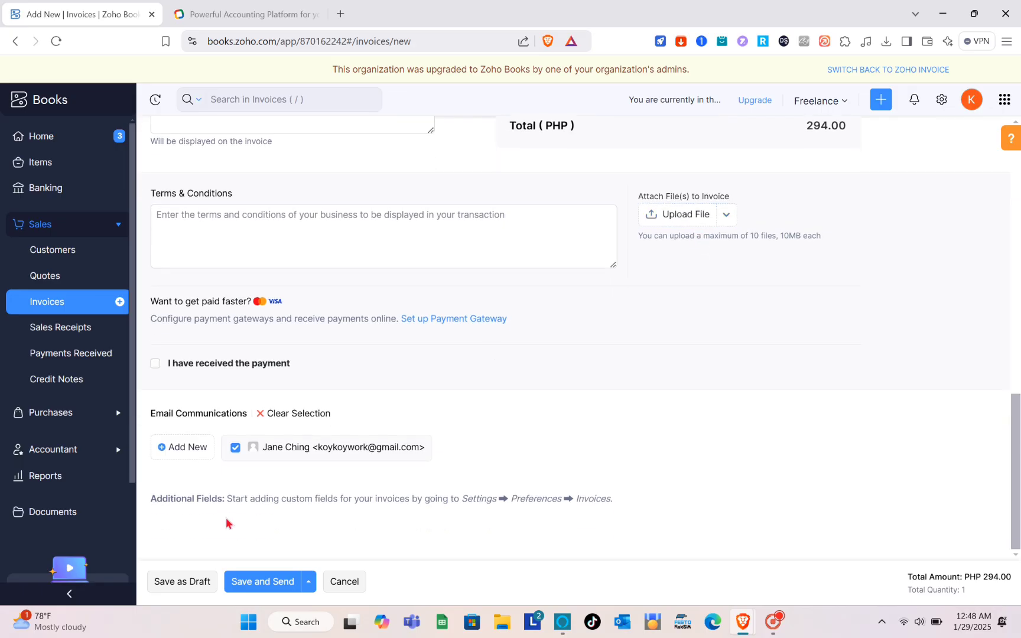
# Save invoice INV-000002, review its email to Freelance, and go back to the Home dashboard.
pyautogui.click(253, 585)
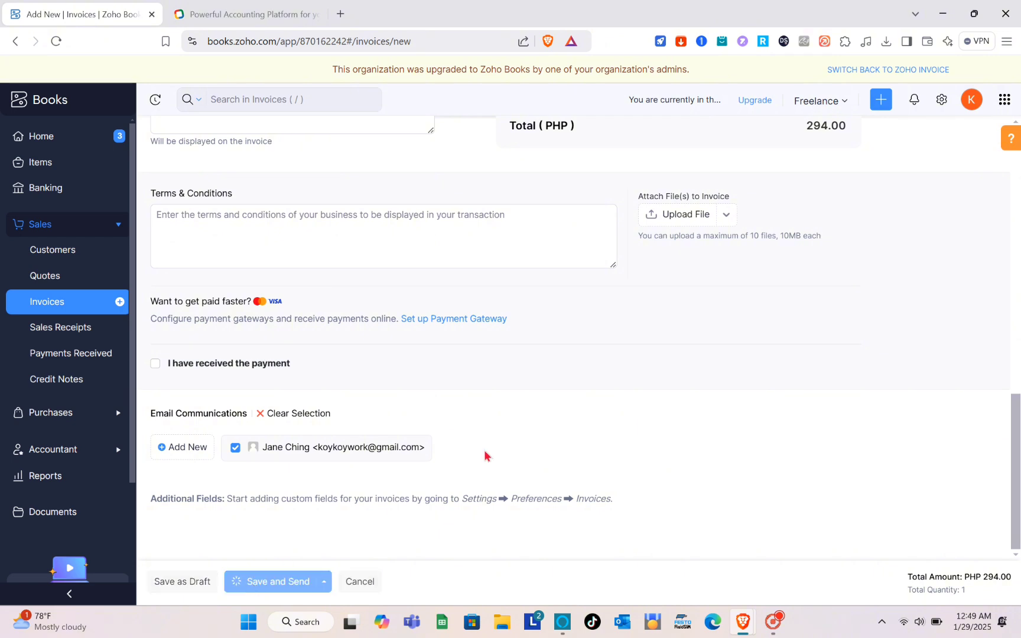
pyautogui.scroll(-5, 520, 392)
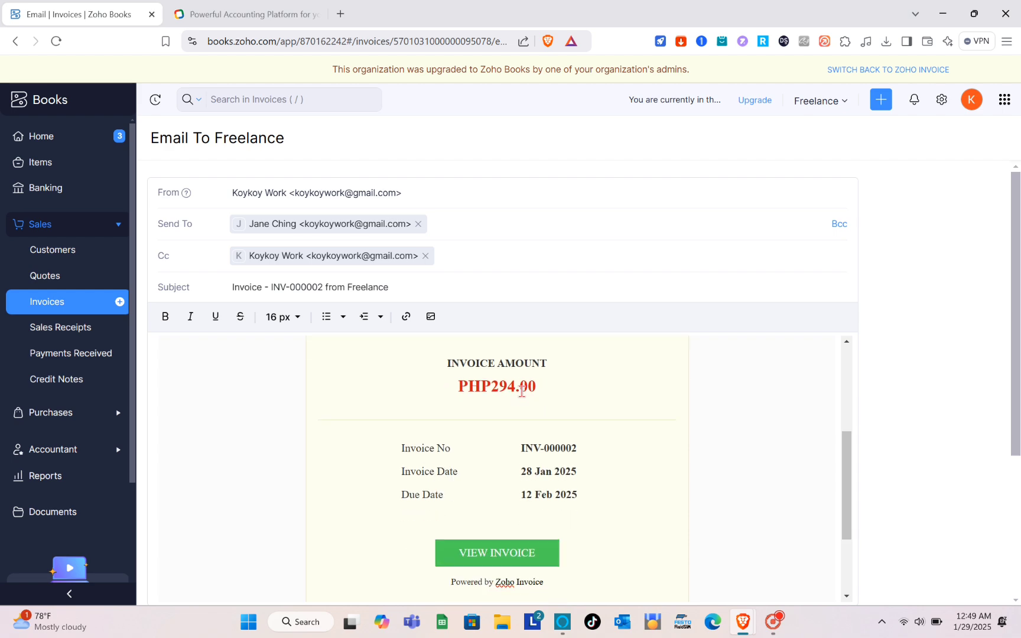
pyautogui.scroll(-4, 520, 392)
pyautogui.scroll(3, 520, 392)
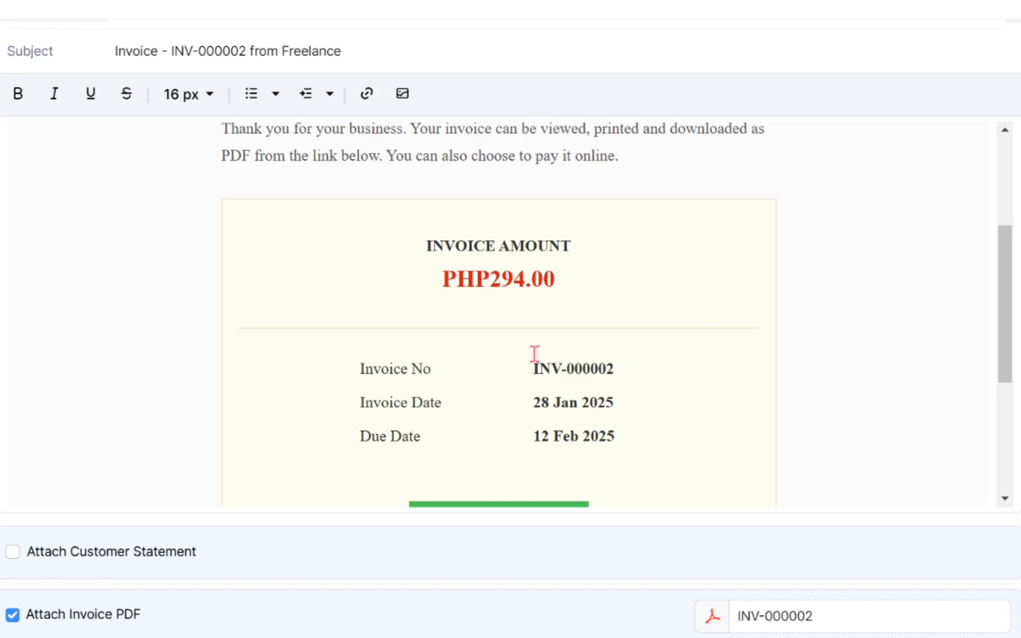
pyautogui.scroll(-4, 535, 353)
pyautogui.scroll(1, 535, 353)
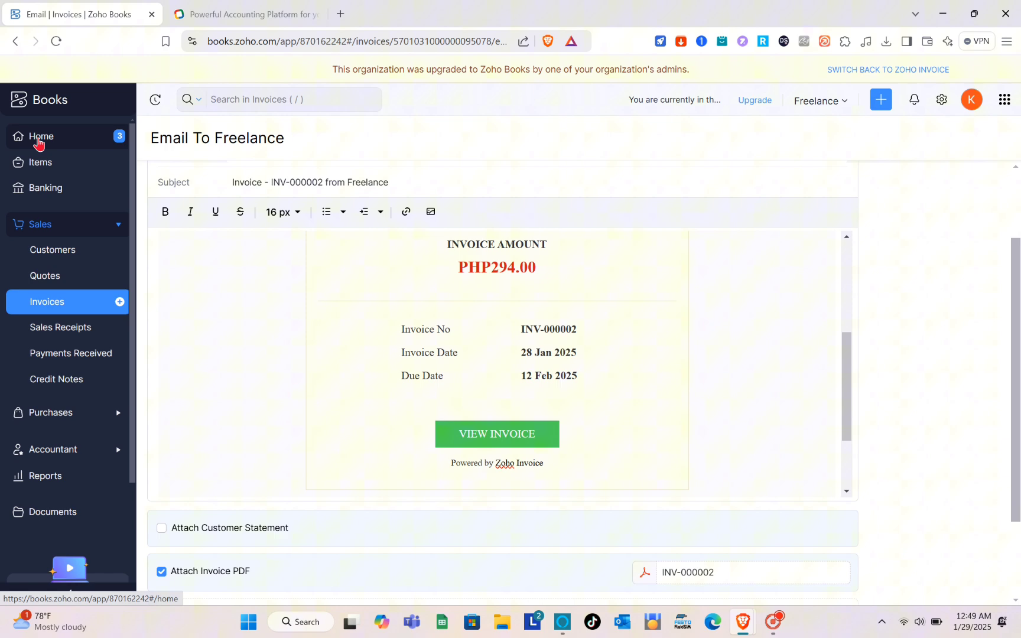
pyautogui.click(39, 141)
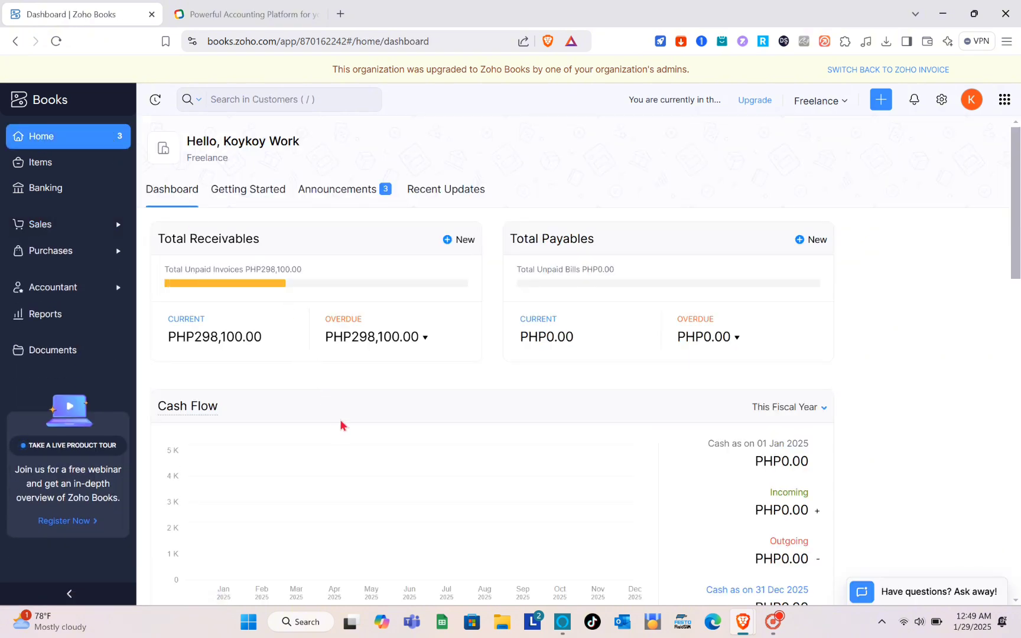
# Drill into current receivables for the AR Aging Details report, then show the full reports list.
pyautogui.scroll(-3, 333, 435)
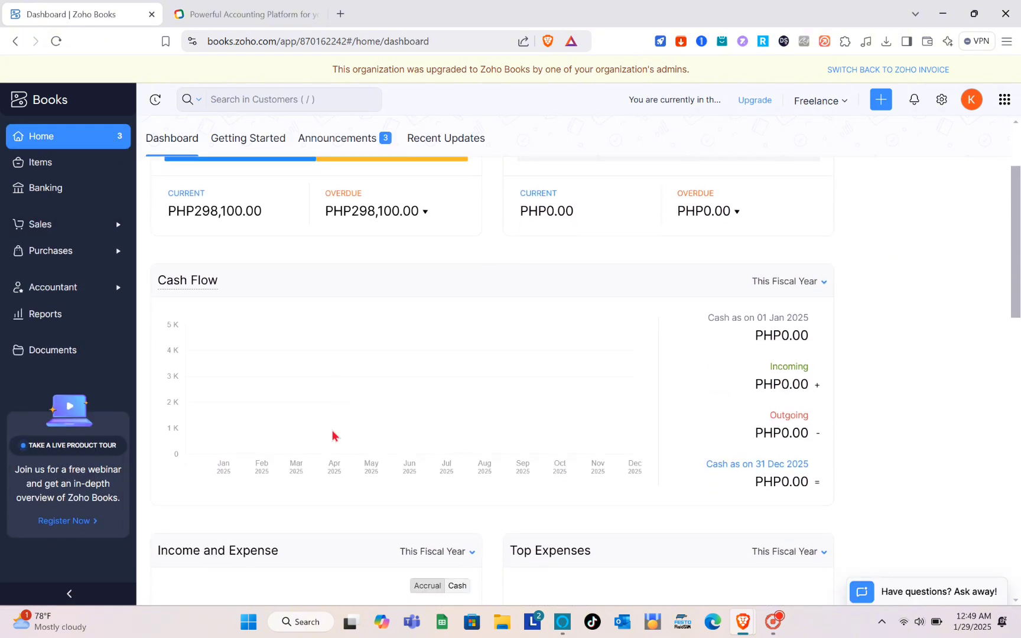
pyautogui.scroll(3, 228, 317)
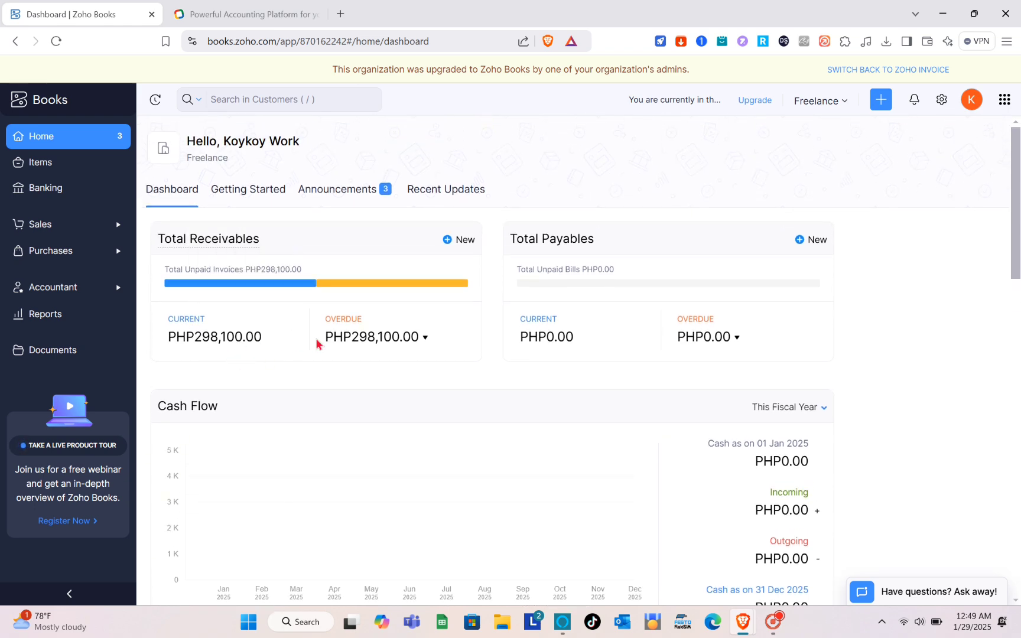
pyautogui.scroll(-2, 317, 343)
pyautogui.scroll(-15, 316, 338)
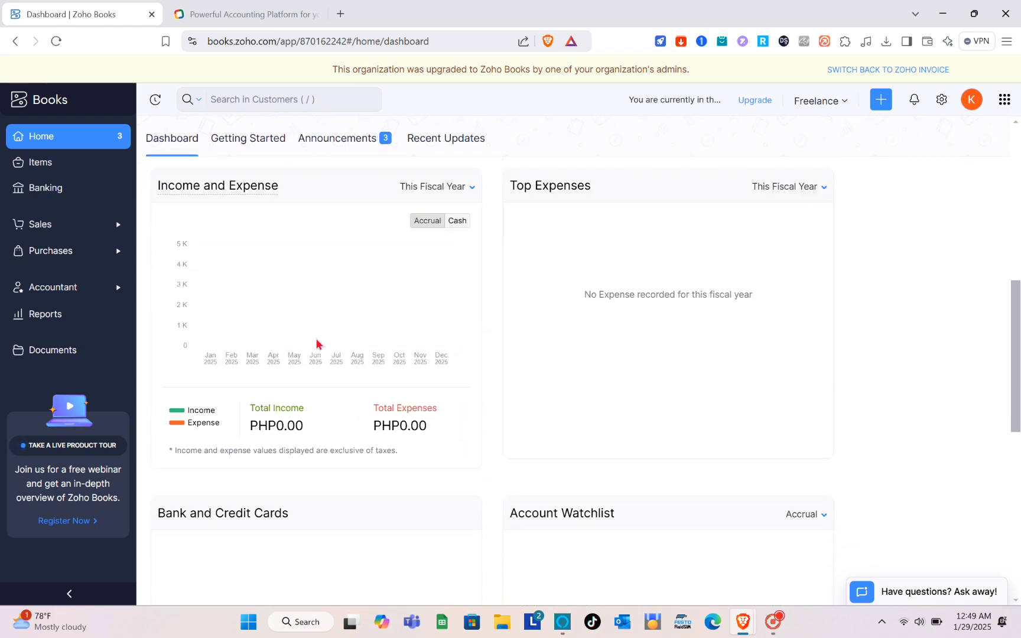
pyautogui.scroll(15, 316, 338)
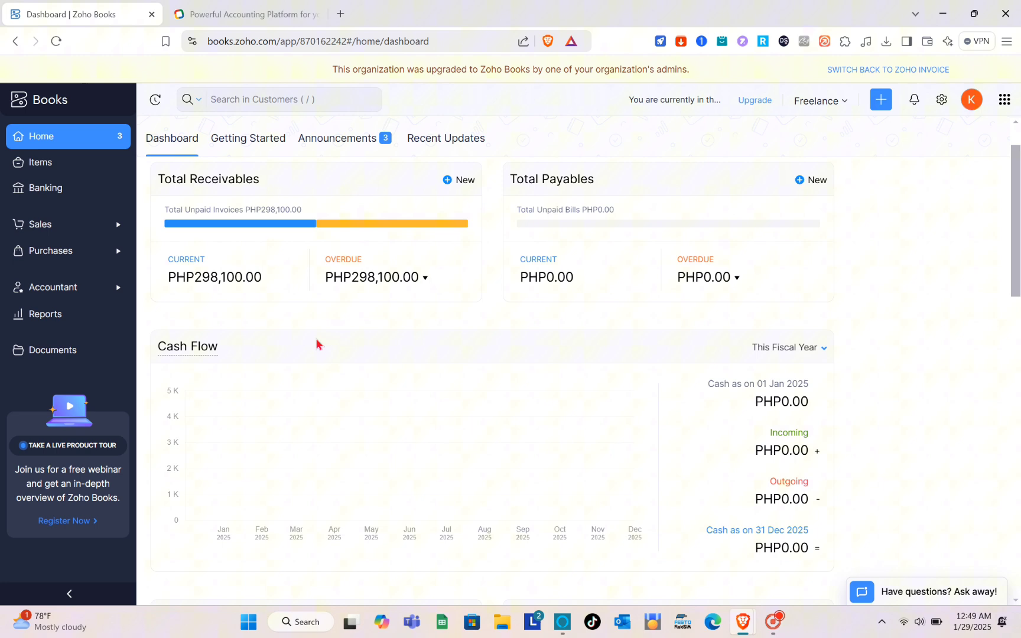
pyautogui.click(237, 289)
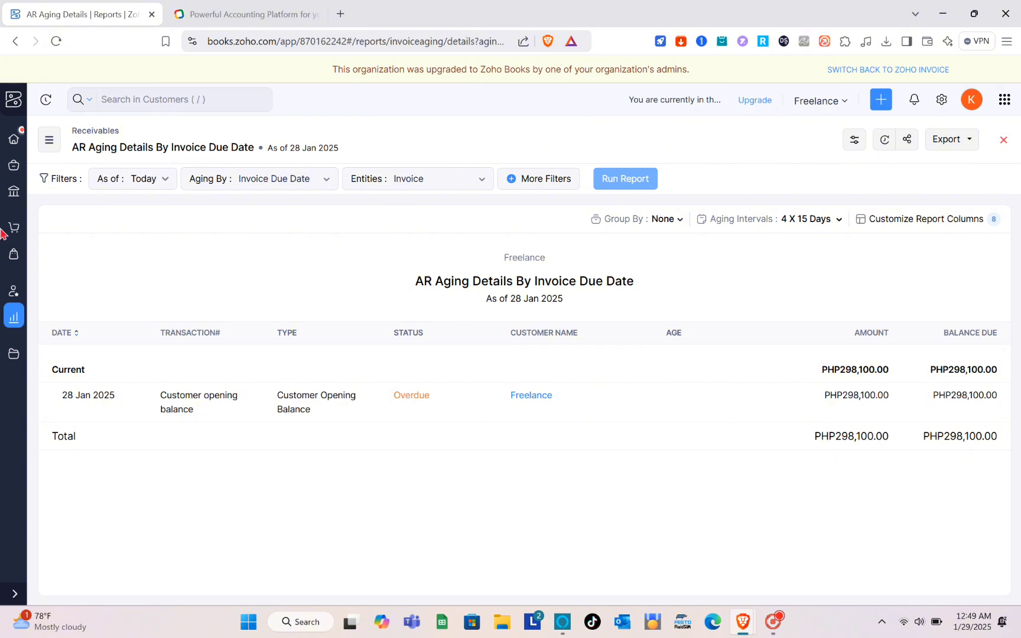
pyautogui.click(50, 145)
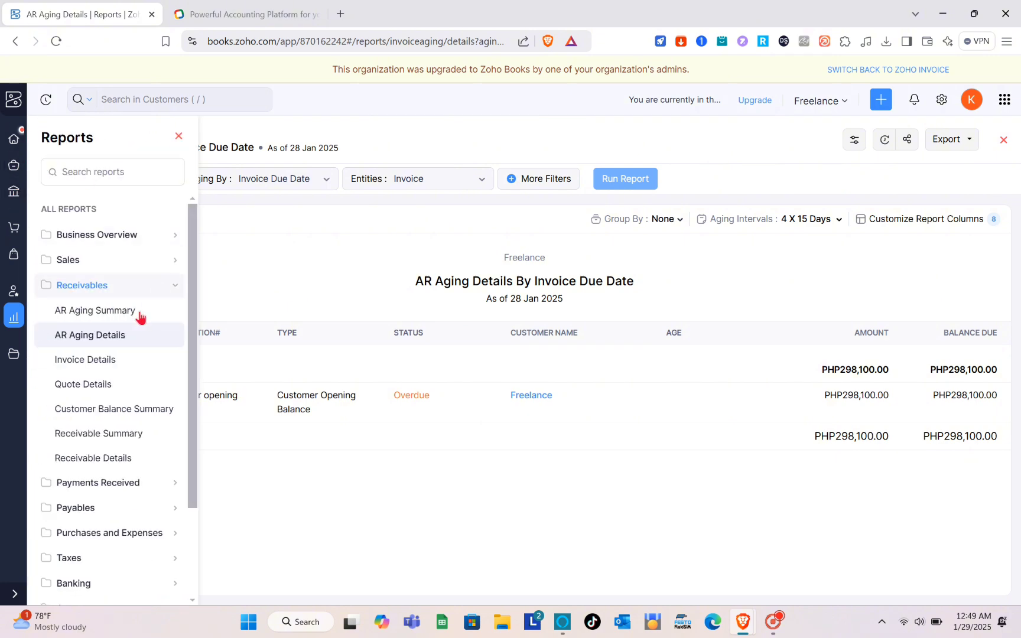
pyautogui.scroll(-2, 105, 392)
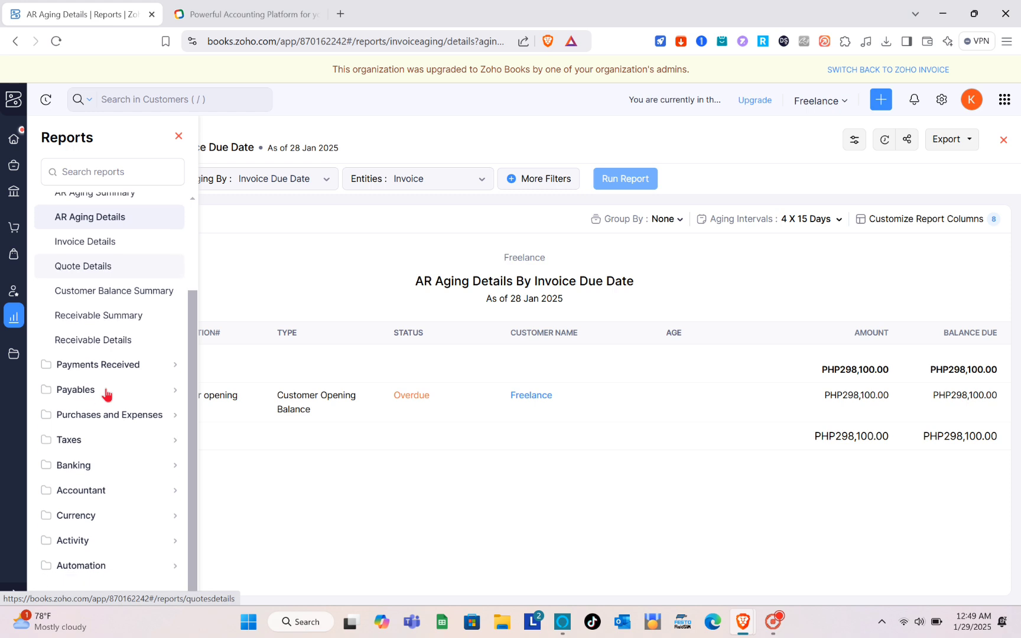